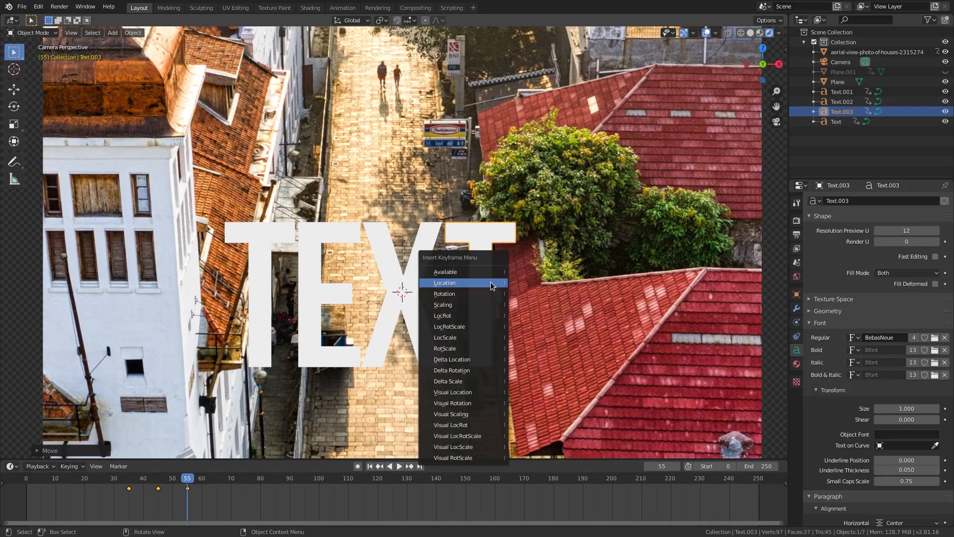
Review the slide animation of the TEXT letters by playing it back and scrubbing the timeline between about frames 30 and 68
scroll(397, 337, up, 2)
click(116, 480)
key(space)
click(160, 479)
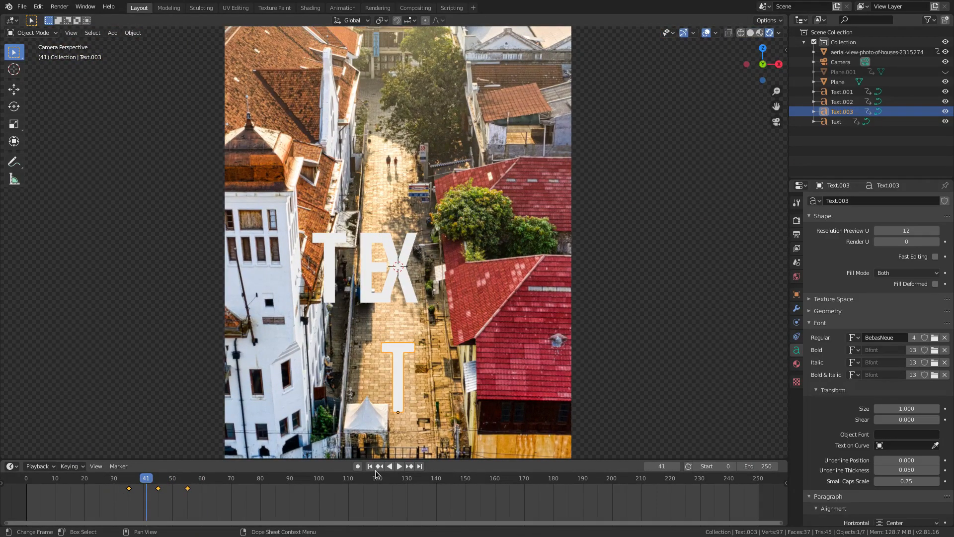
click(369, 466)
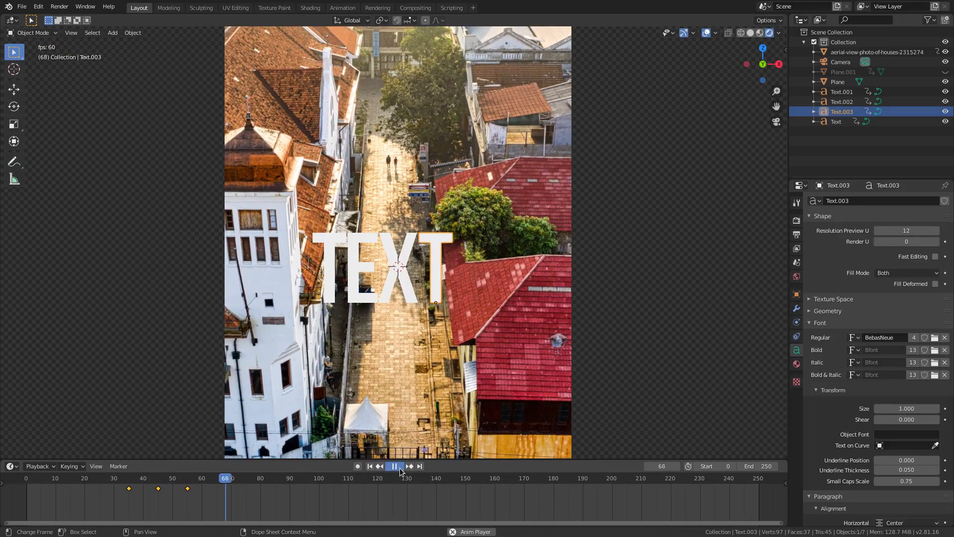
click(399, 467)
drag(134, 477, 143, 478)
scroll(372, 331, down, 2)
shift+middle_drag(372, 331, 374, 279)
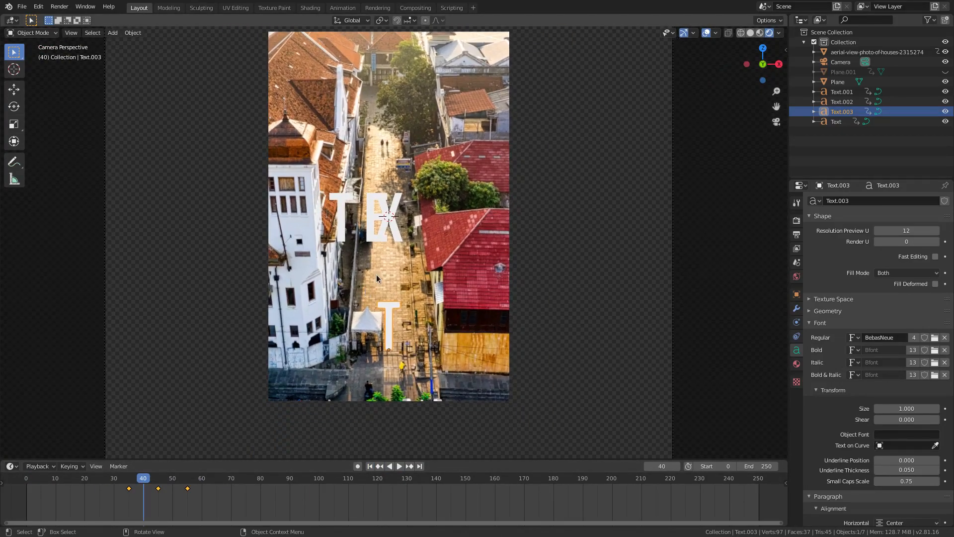
scroll(374, 279, up, 2)
click(172, 477)
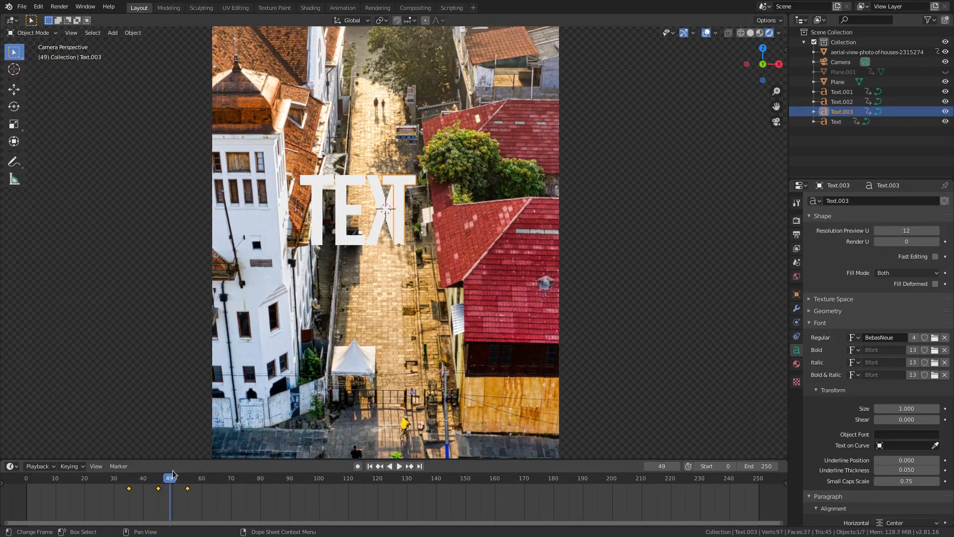
Shift the letter X's two keyframes to about frames 43 and 53 and scrub through the timing
click(387, 215)
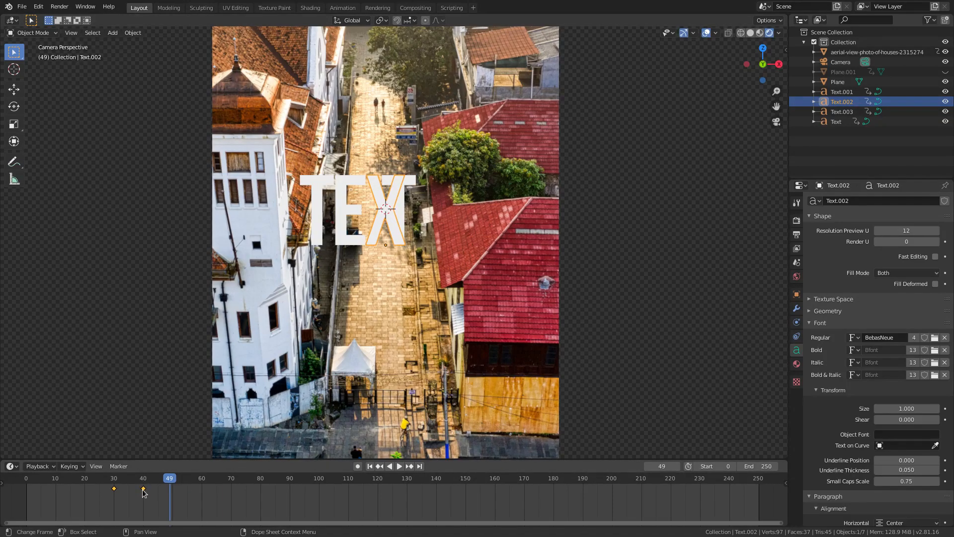
key(g)
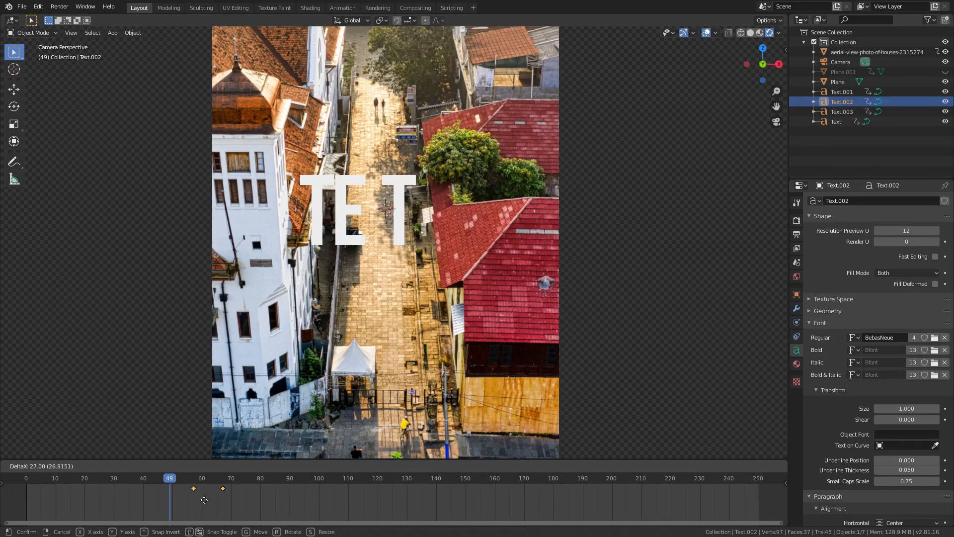
click(163, 497)
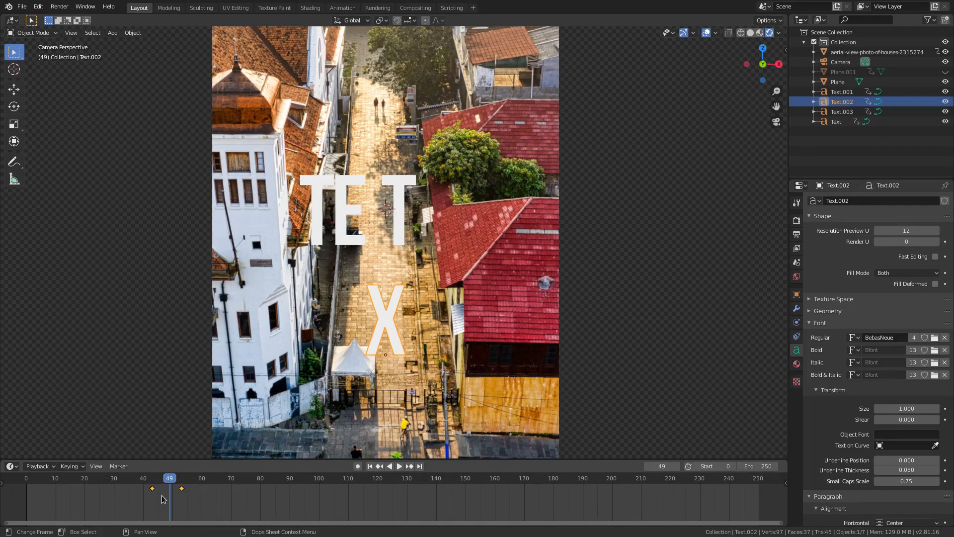
drag(126, 476, 207, 473)
At frame 70, move the first T slightly outward to the left along the X axis and insert a Location keyframe
click(313, 208)
click(202, 477)
key(space)
key(space)
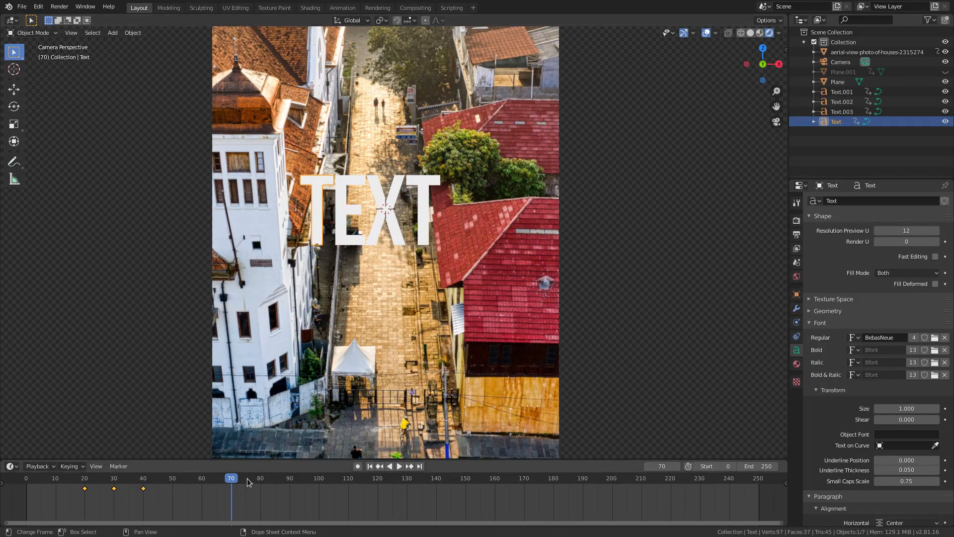
key(g)
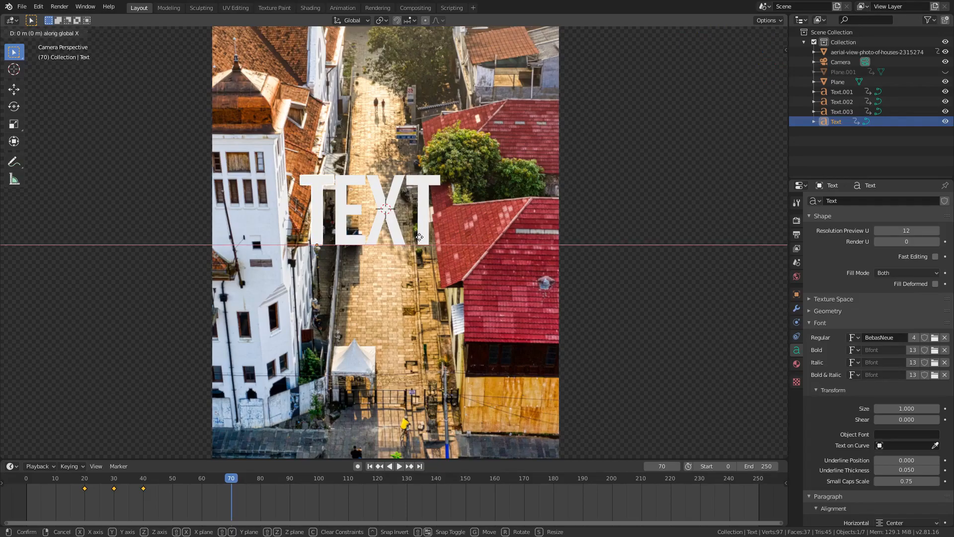
click(417, 240)
key(i)
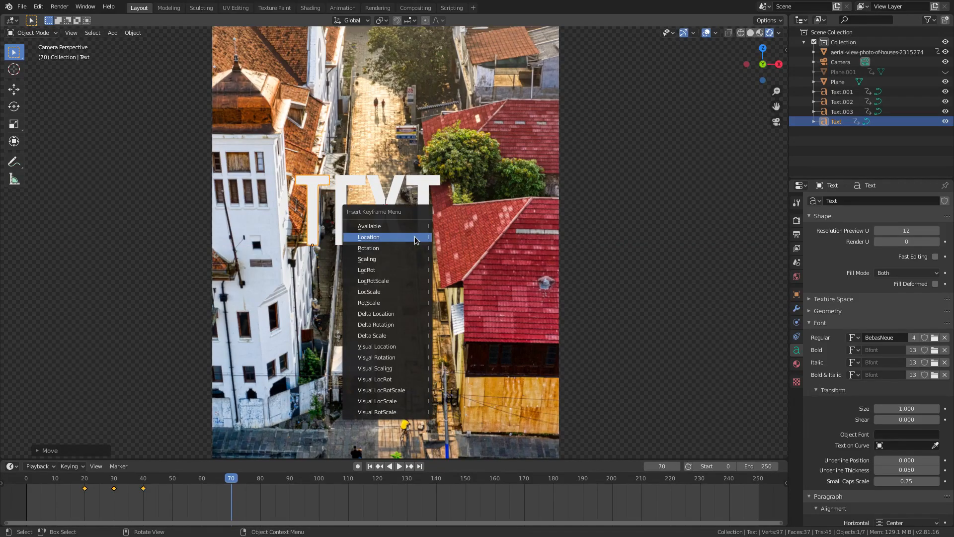
click(417, 239)
At frame 80, nudge the letter E slightly to the left along the X axis and insert a Location keyframe
click(335, 215)
key(space)
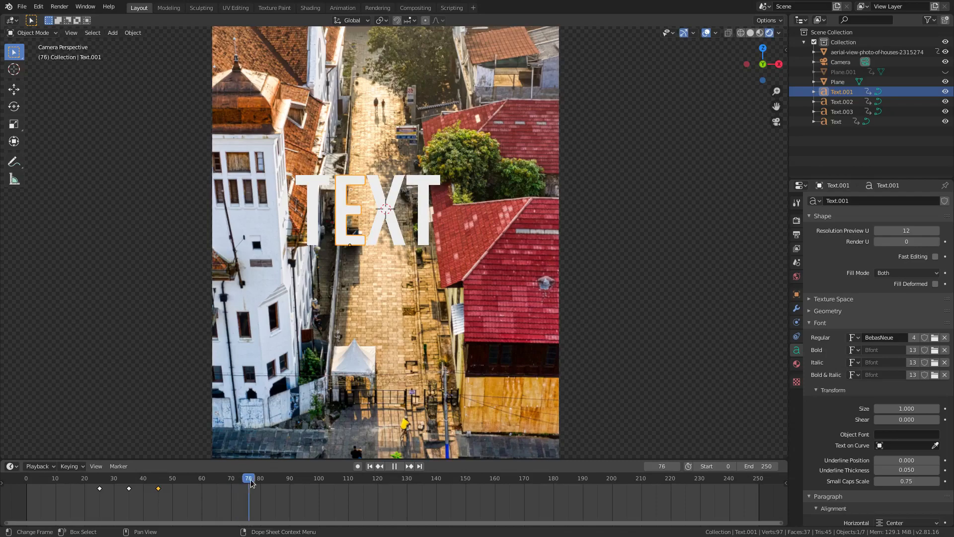
key(space)
key(g)
key(x)
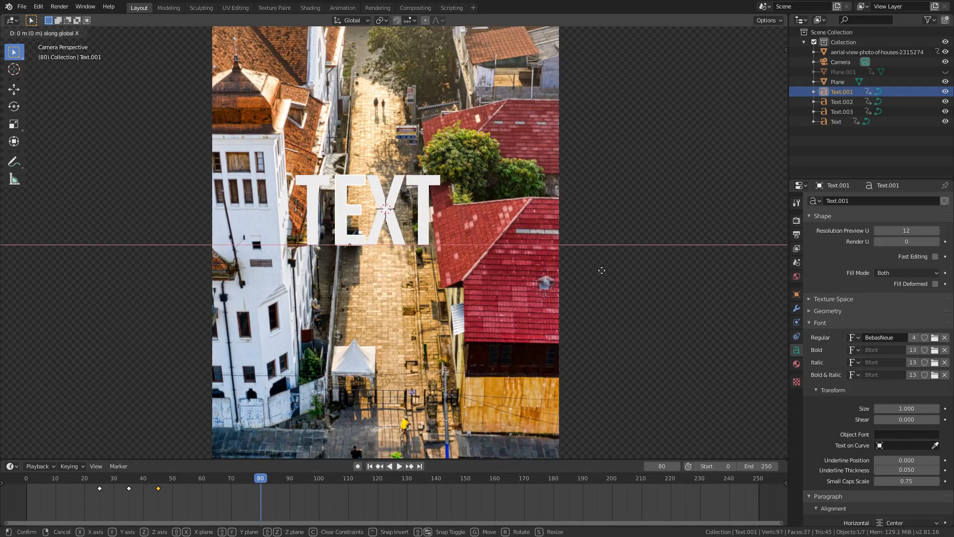
click(600, 270)
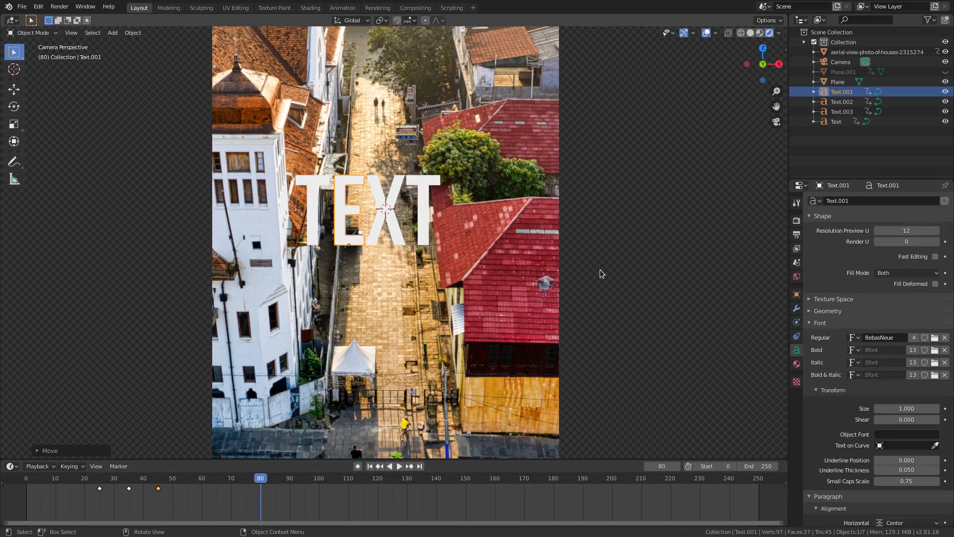
key(i)
click(600, 269)
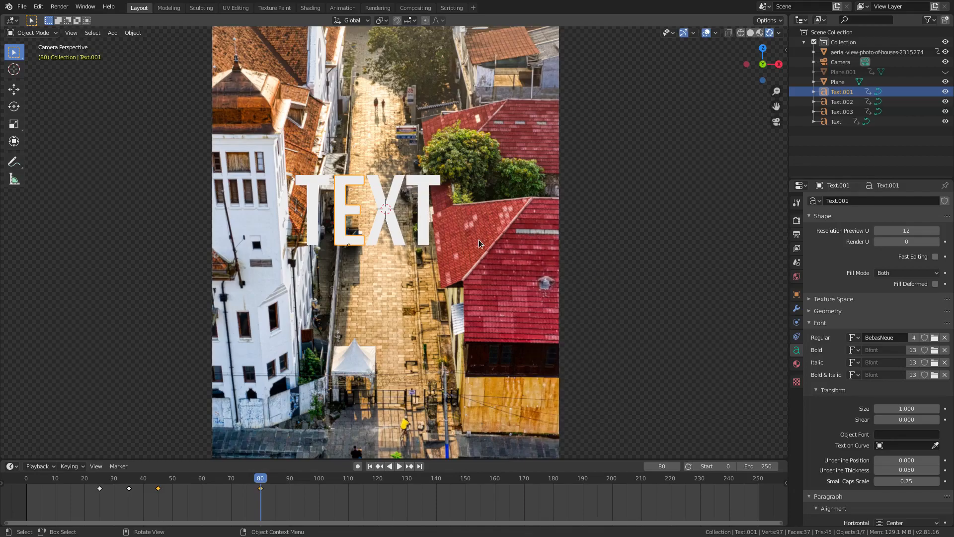
At frame 90, nudge the final T slightly to the right along the X axis and insert a Location keyframe
click(426, 199)
key(space)
key(space)
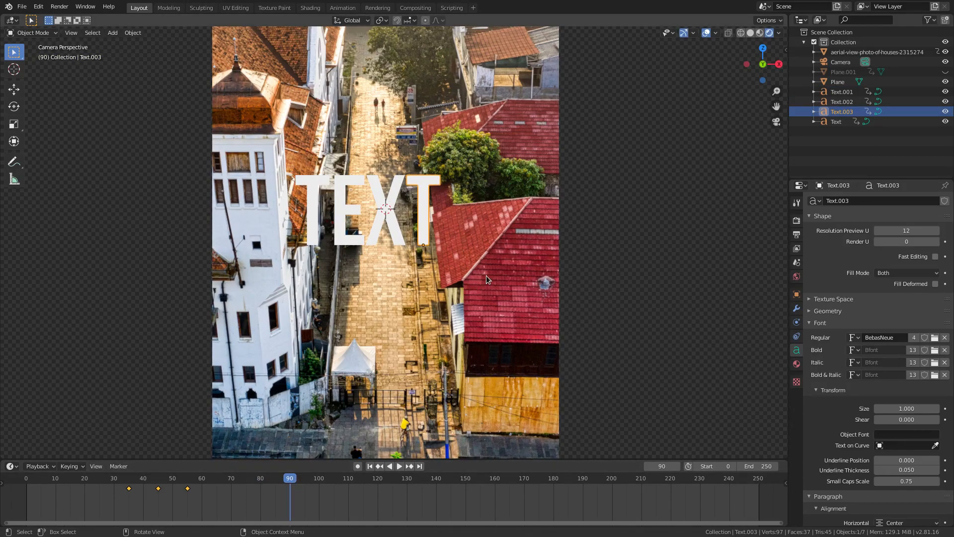
key(g)
key(x)
click(489, 276)
key(i)
click(488, 275)
Play the animation from the first frame to check the letters' drift, and stop it
click(369, 466)
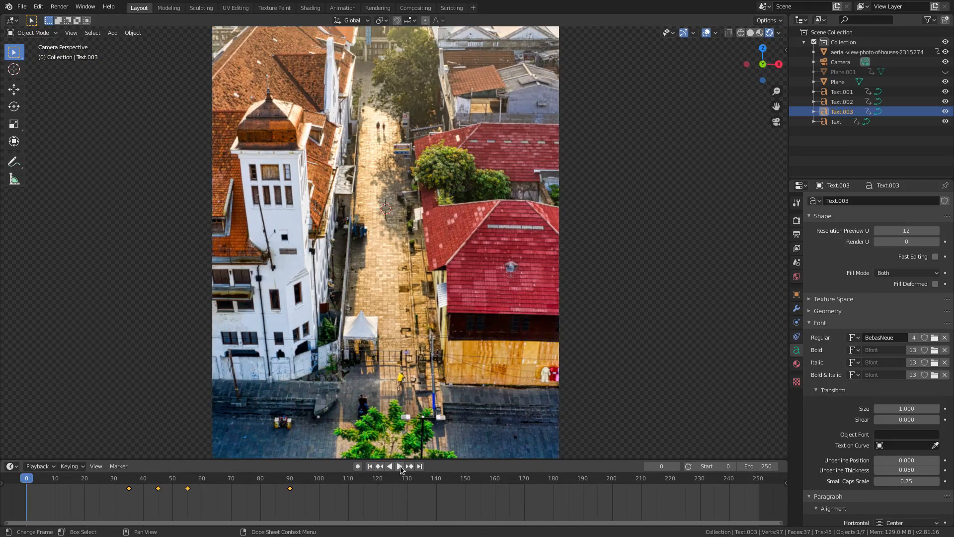
click(399, 466)
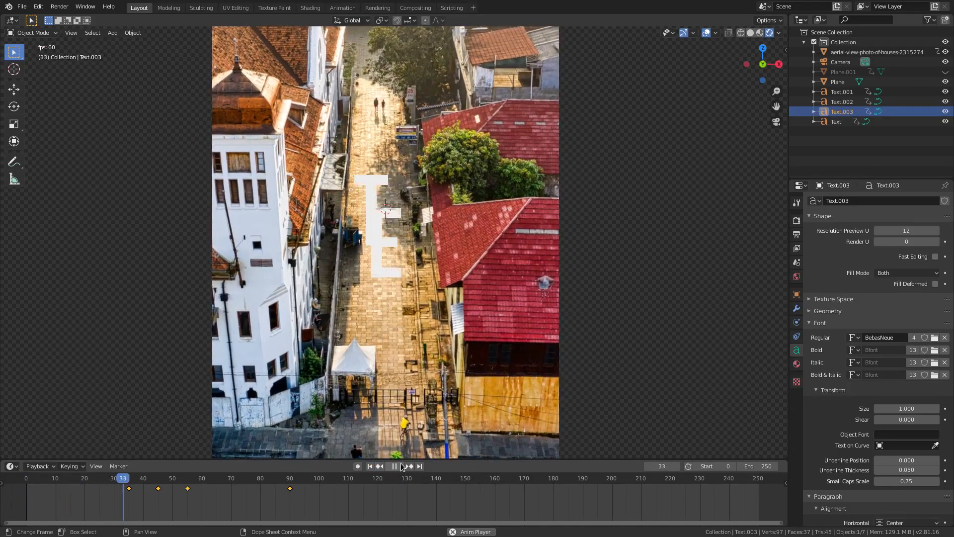
click(401, 466)
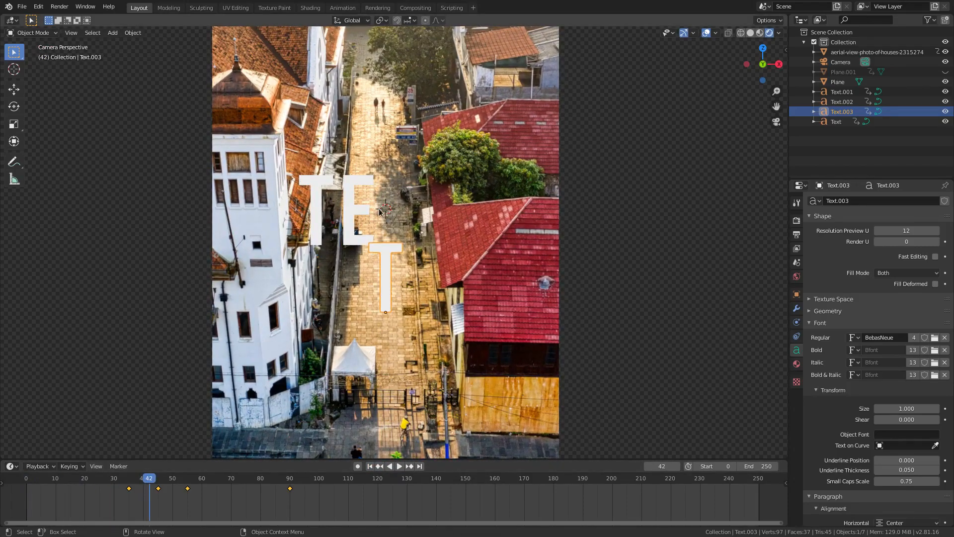
Insert a Location keyframe for the letter X at frame 90
click(237, 494)
click(385, 213)
drag(206, 482, 290, 481)
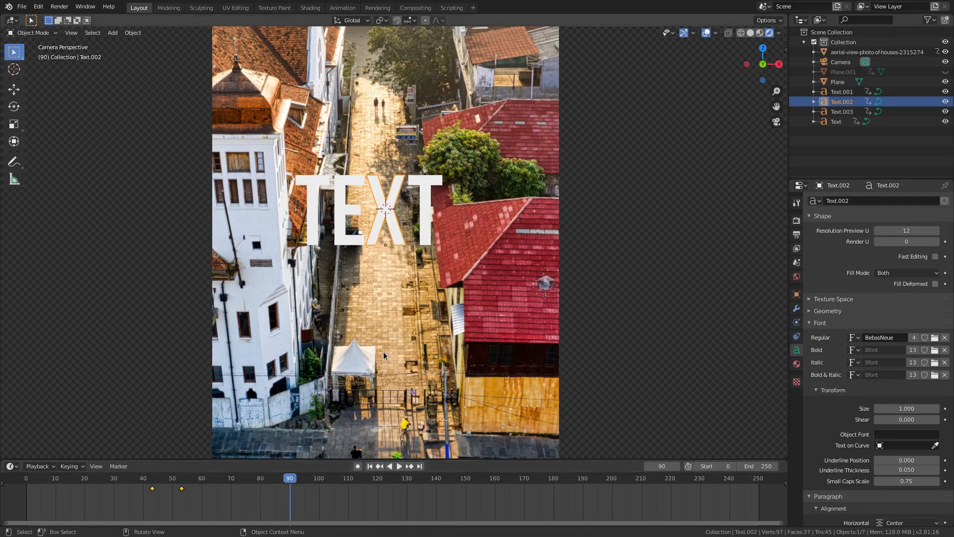
key(i)
click(388, 201)
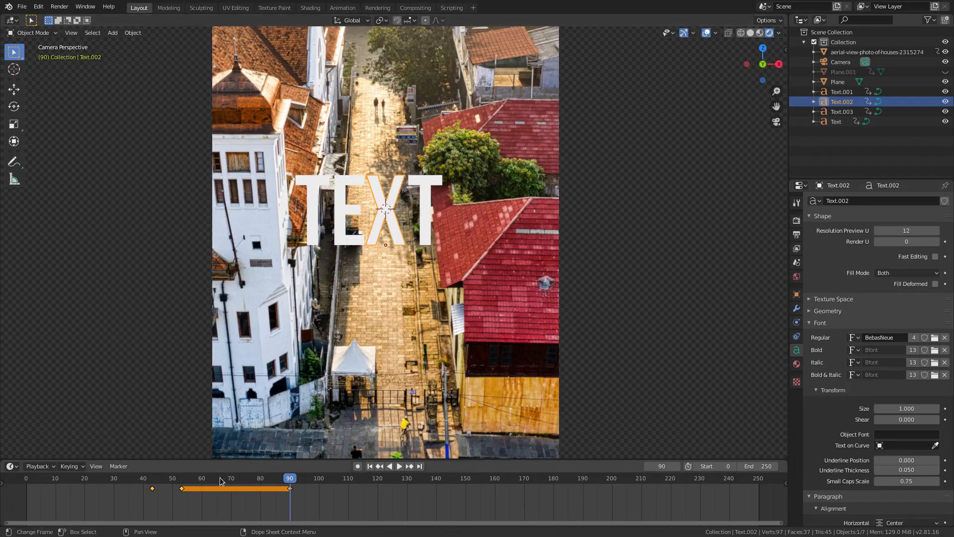
At frame 53, move the letter X slightly down along the Z axis and insert a Location keyframe
click(182, 481)
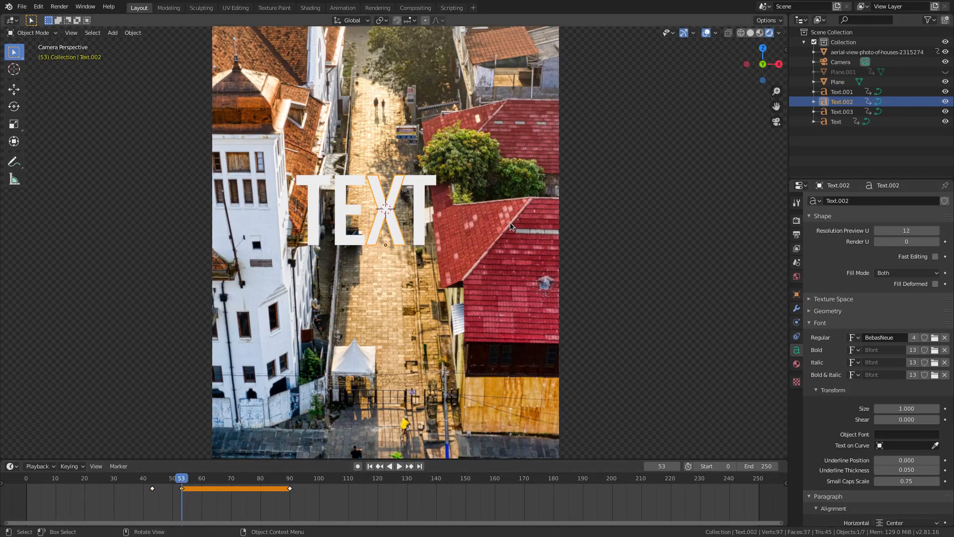
key(g)
key(x)
key(z)
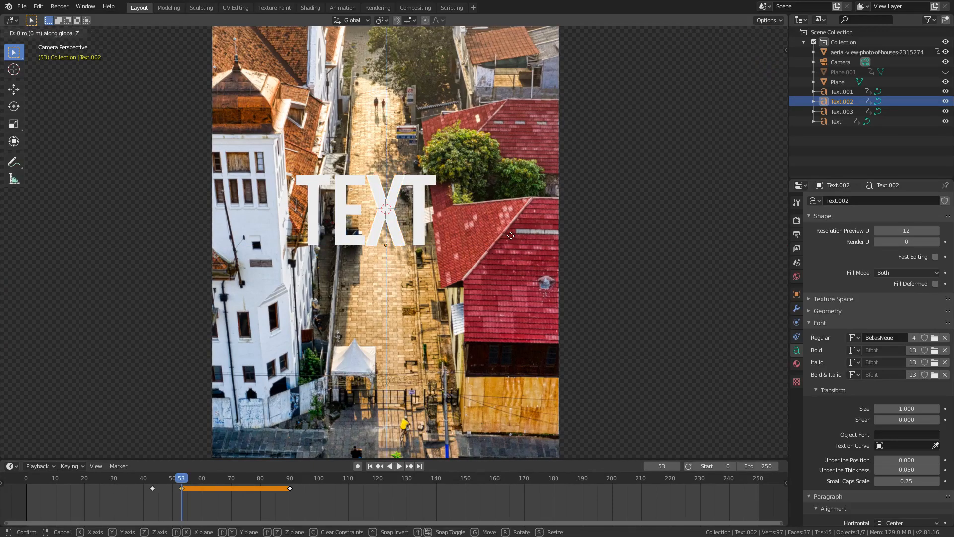
click(513, 257)
key(i)
click(513, 255)
Replay the animation from the first frame to check the X's upward drift, and stop at frame 60
click(369, 465)
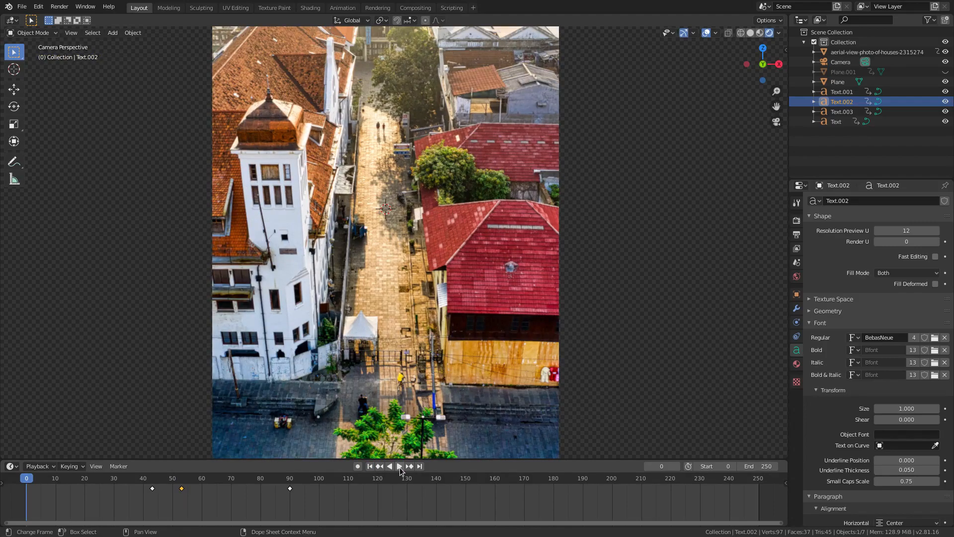
click(399, 466)
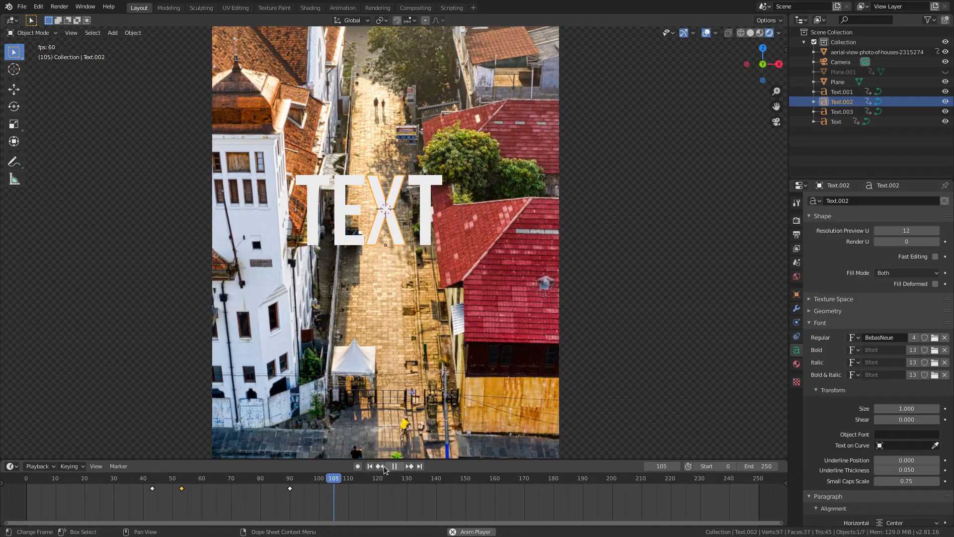
click(370, 466)
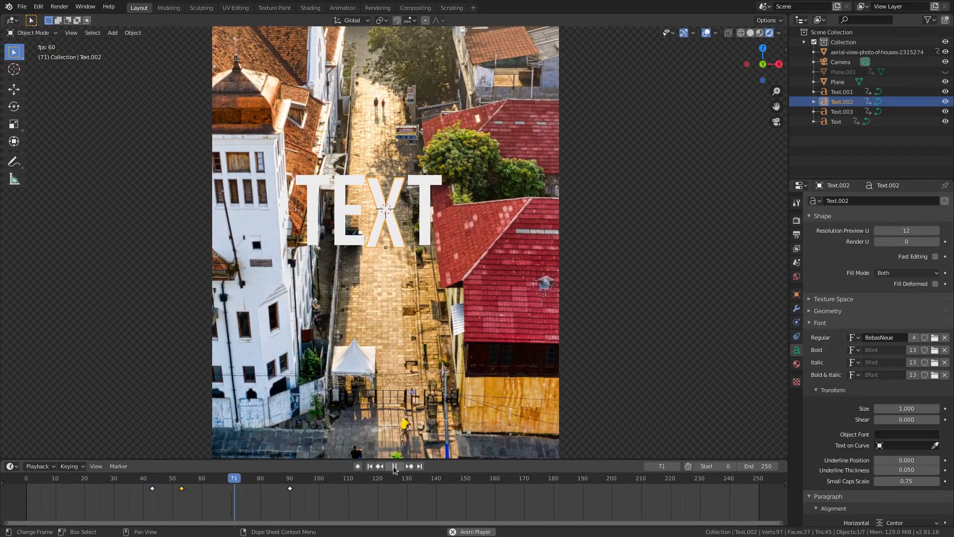
click(369, 466)
click(397, 467)
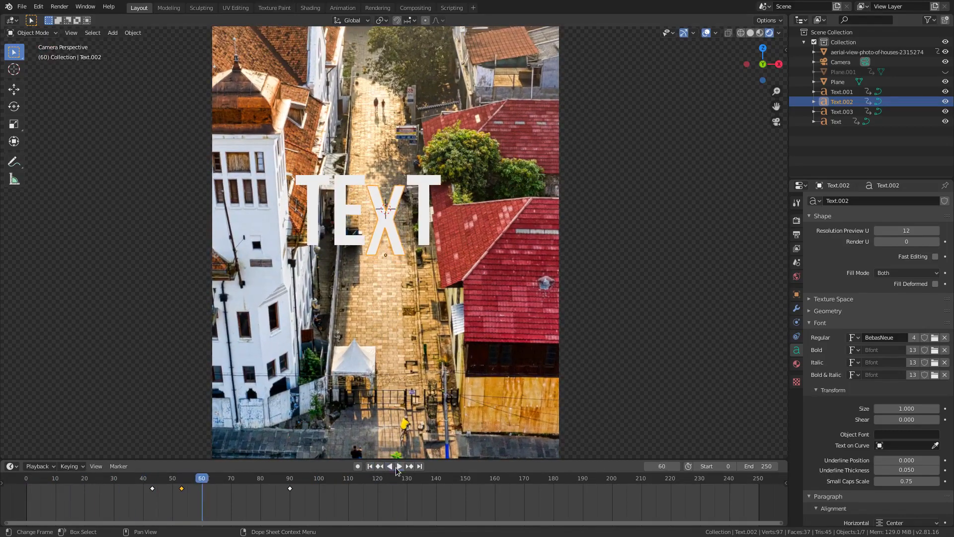
Unhide the hidden background plane and give it a new material with a blue base color
key(alt+h)
click(493, 292)
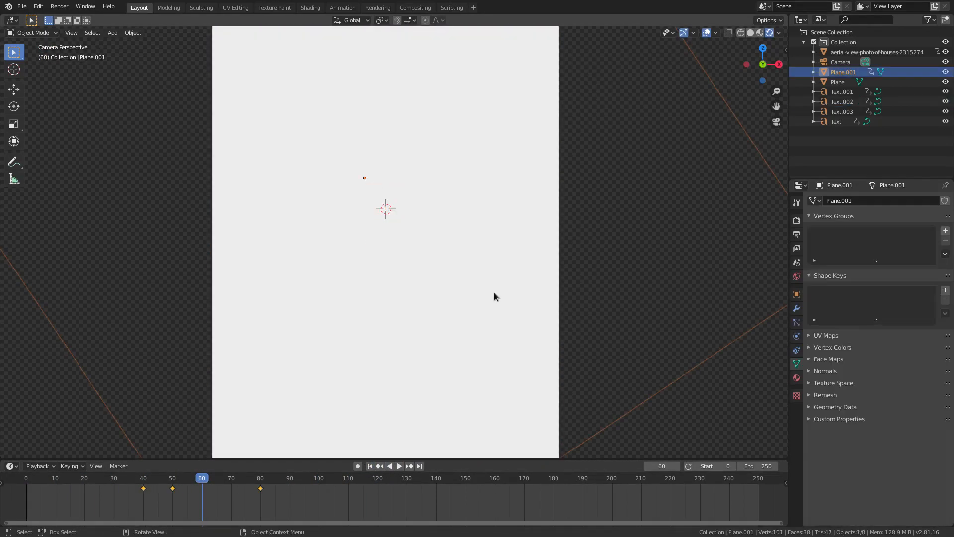
click(797, 378)
click(815, 243)
click(844, 243)
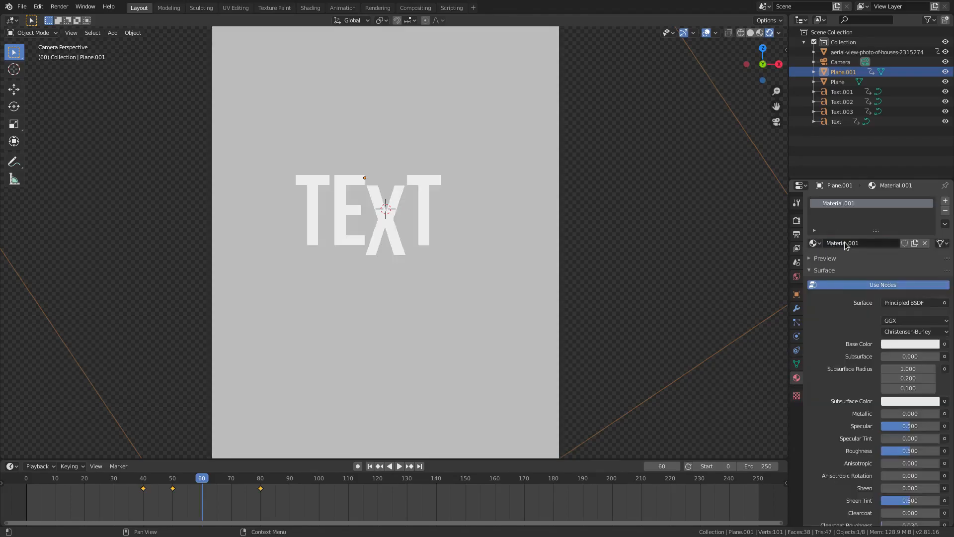
click(905, 344)
click(905, 205)
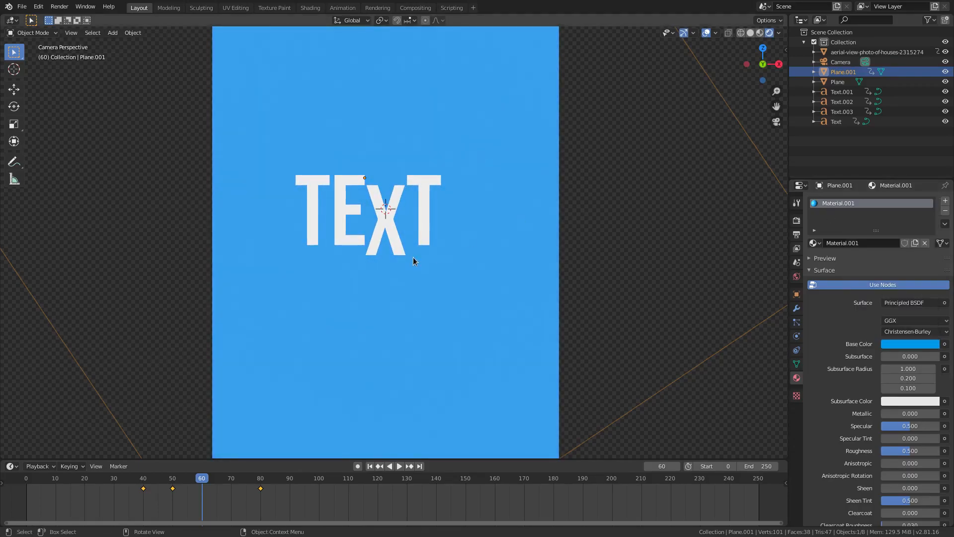
Select all four letters with the final T active, link their materials, and reselect only the final T
click(313, 192)
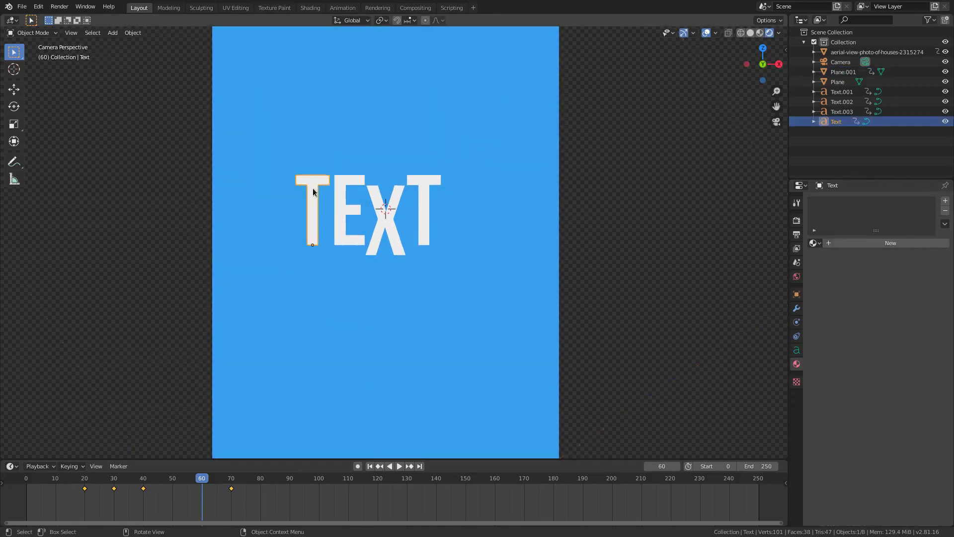
shift+click(342, 192)
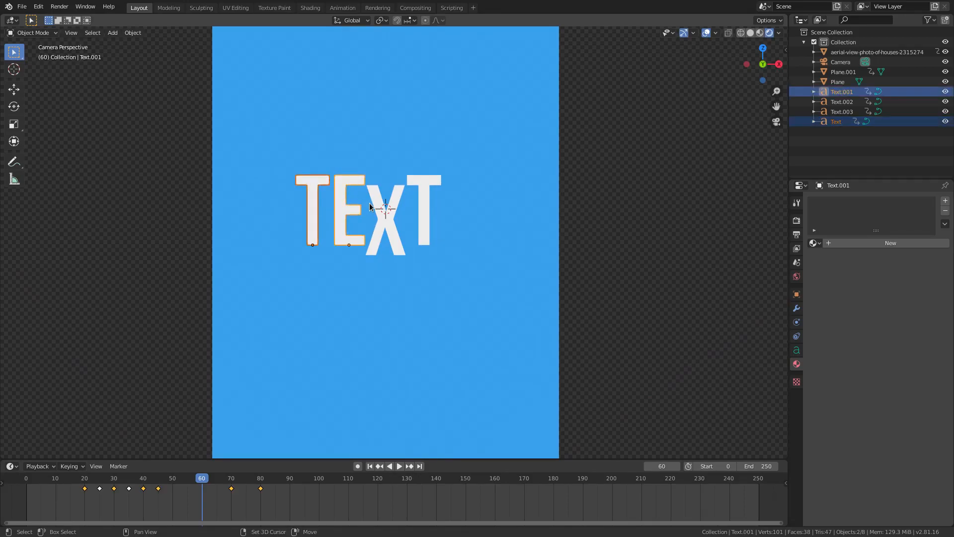
shift+click(385, 203)
shift+click(430, 187)
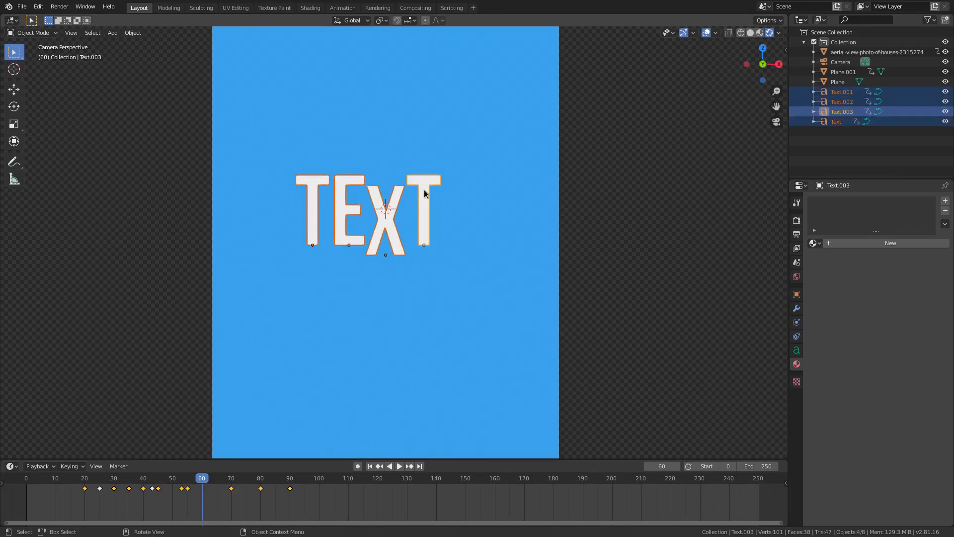
key(ctrl+l)
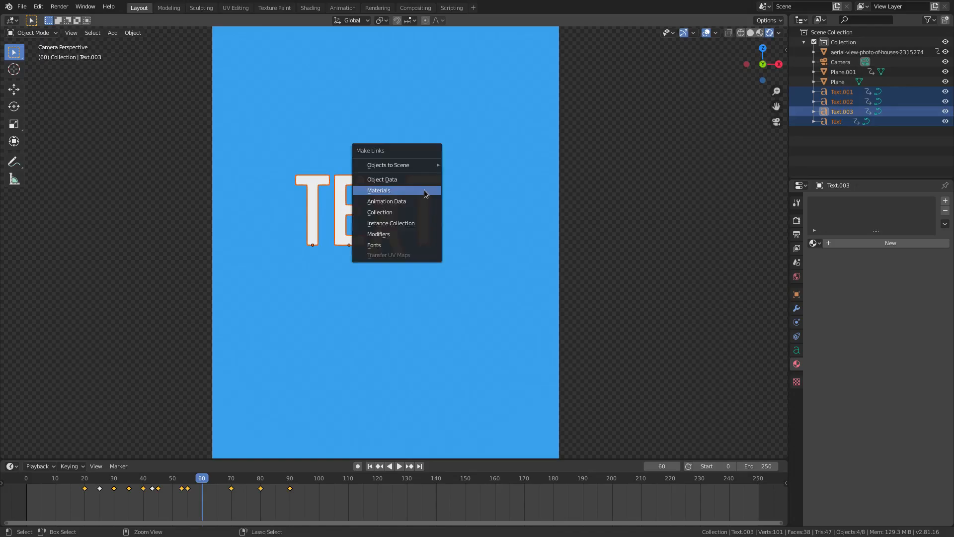
click(424, 191)
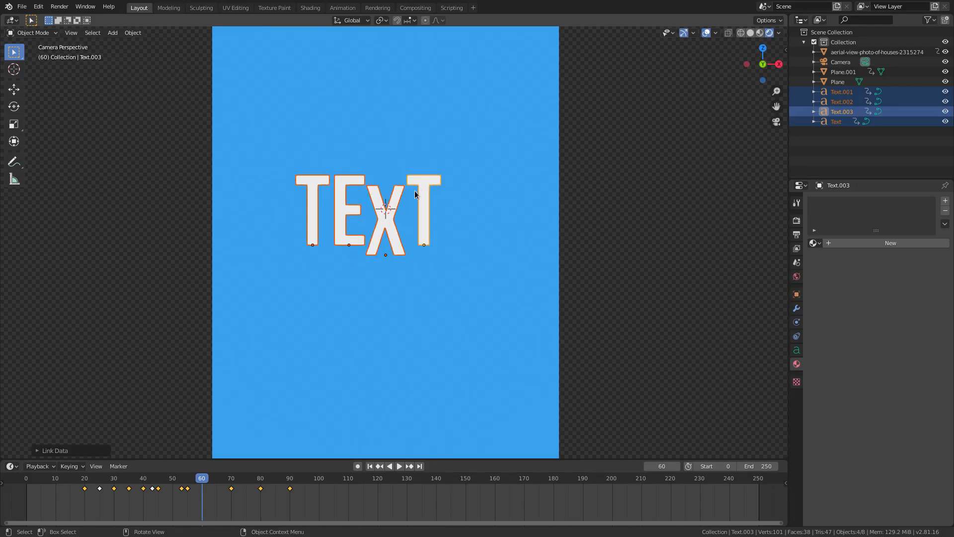
click(422, 185)
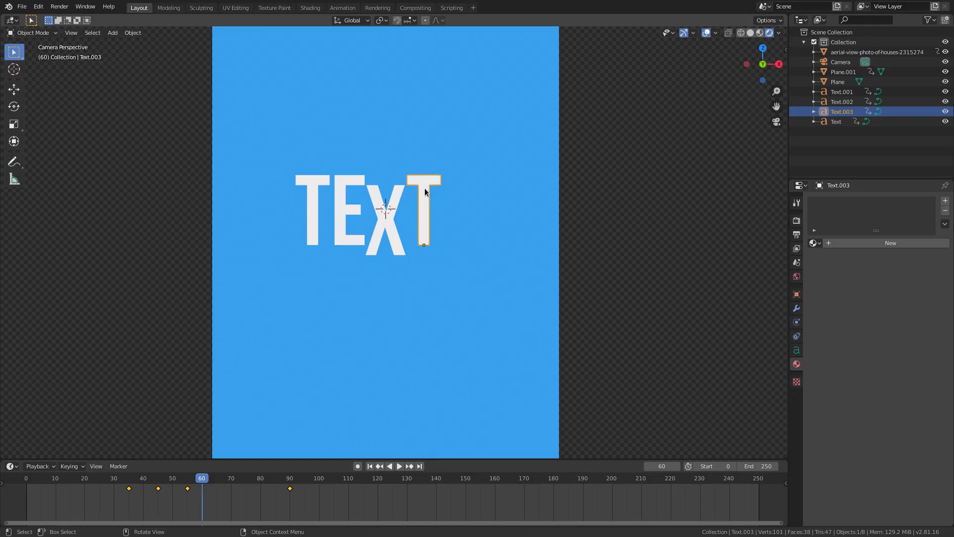
Give the final T a new material with a pure white base color, saturation 0 and value 1
click(907, 243)
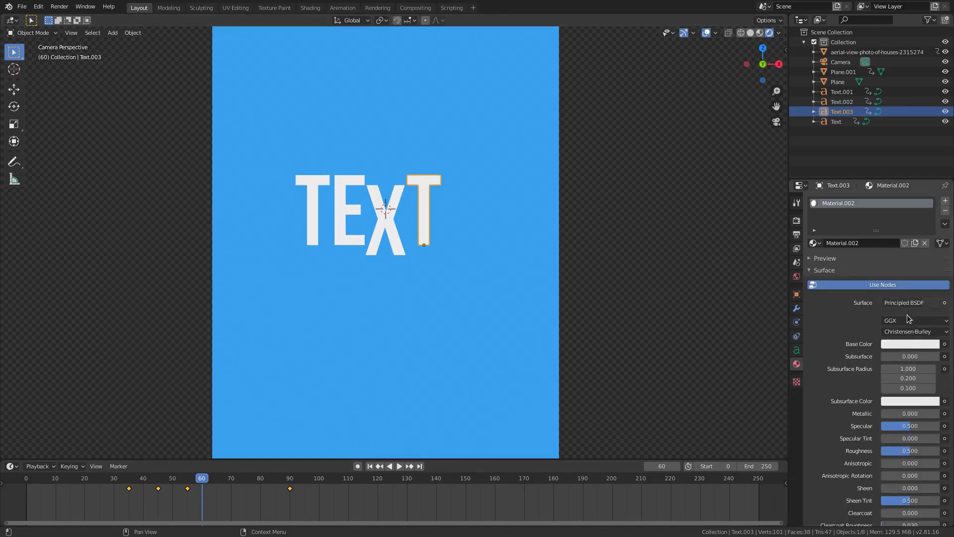
click(910, 344)
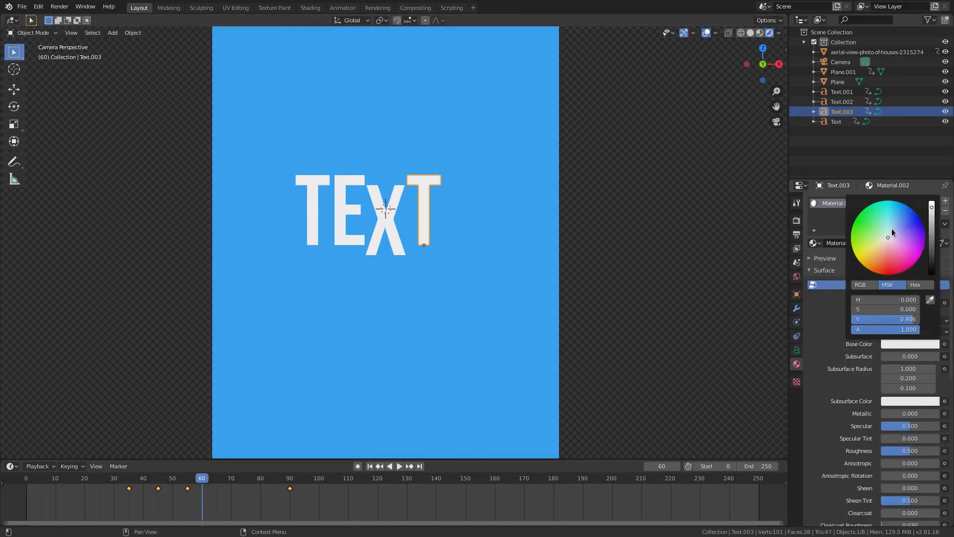
click(904, 346)
mouse_move(898, 232)
mouse_down()
mouse_move(890, 247)
mouse_move(867, 250)
mouse_move(876, 244)
mouse_up()
drag(870, 310, 851, 310)
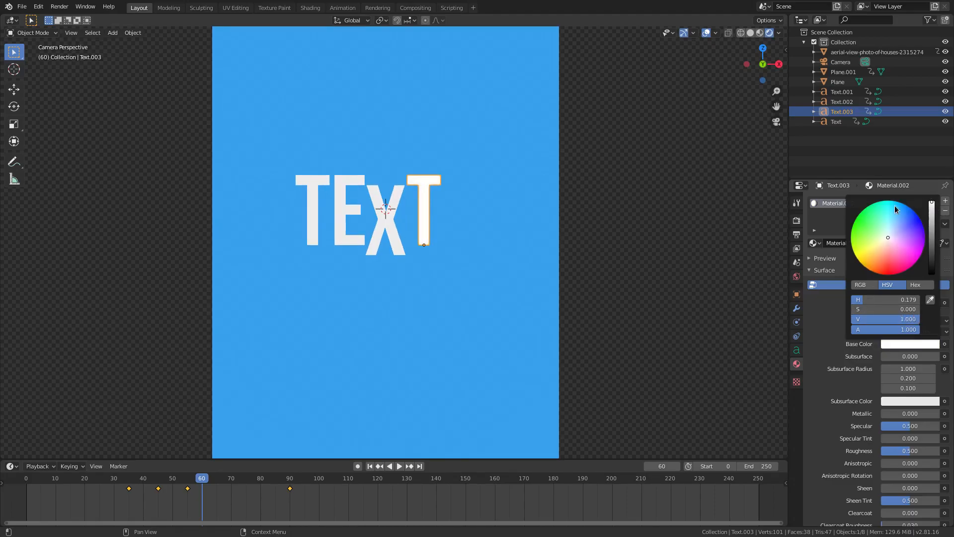
Select all four letters with the final T active and link its white material to the others
click(312, 190)
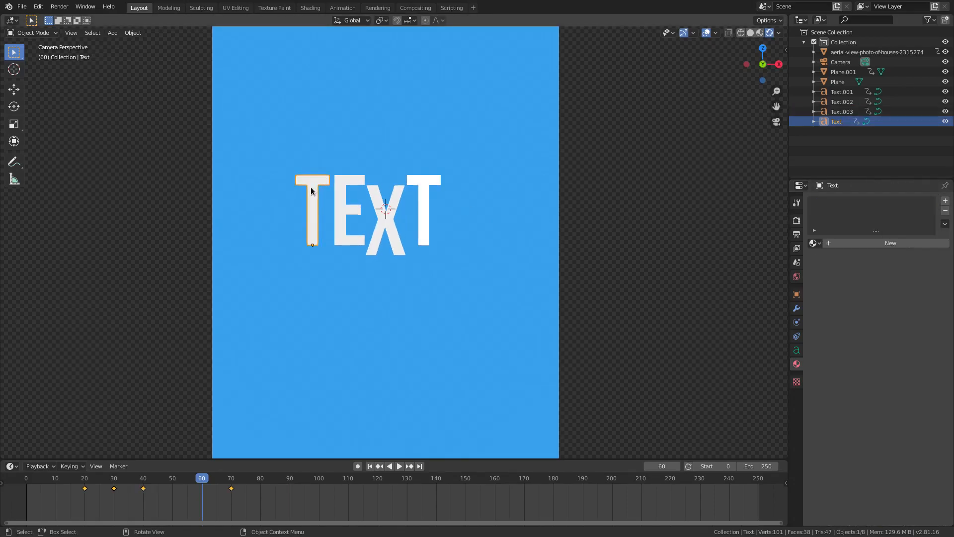
shift+click(346, 186)
shift+click(380, 201)
shift+click(431, 185)
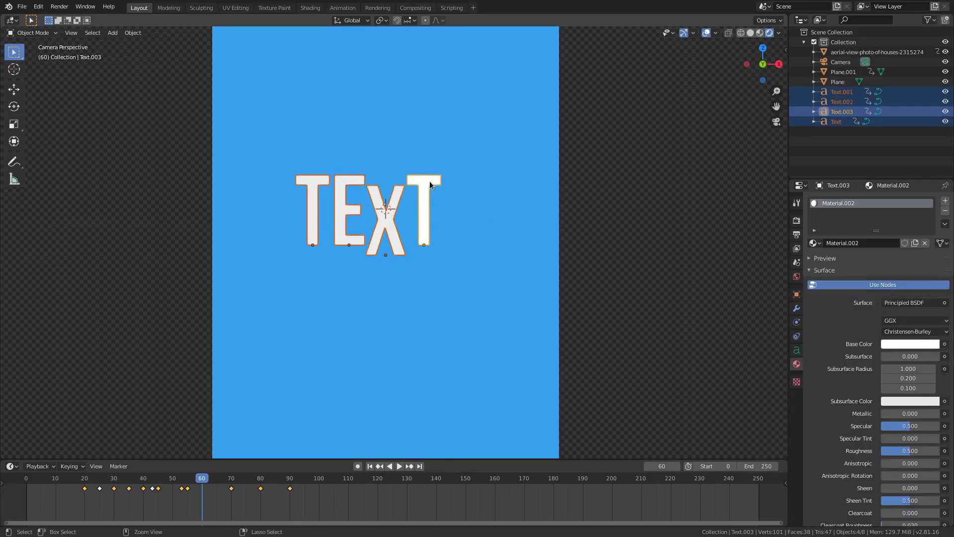
key(ctrl+l)
click(430, 185)
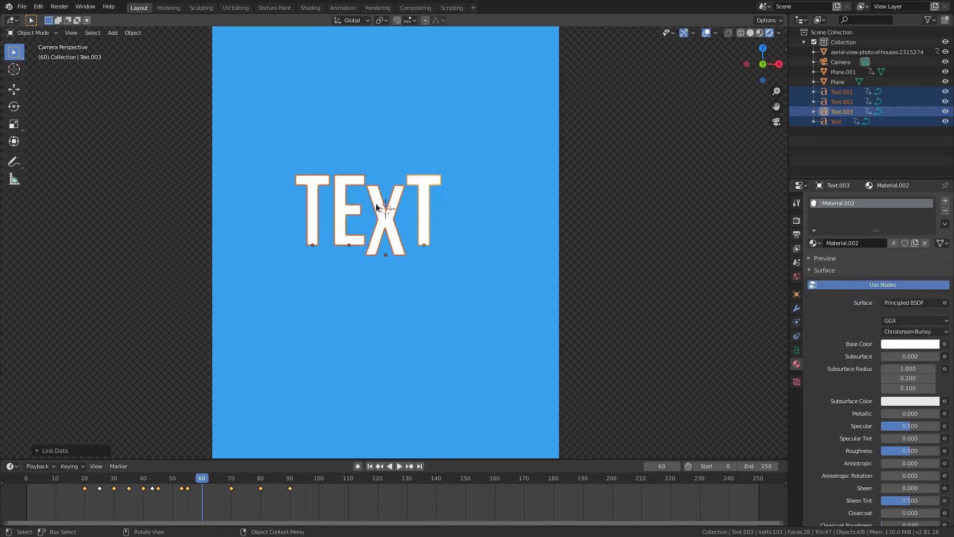
Try a tint on the linked letters' base color and return its saturation to 0
click(916, 345)
mouse_move(898, 243)
mouse_down()
mouse_move(906, 246)
mouse_move(864, 219)
mouse_move(878, 217)
mouse_up()
drag(891, 309, 847, 309)
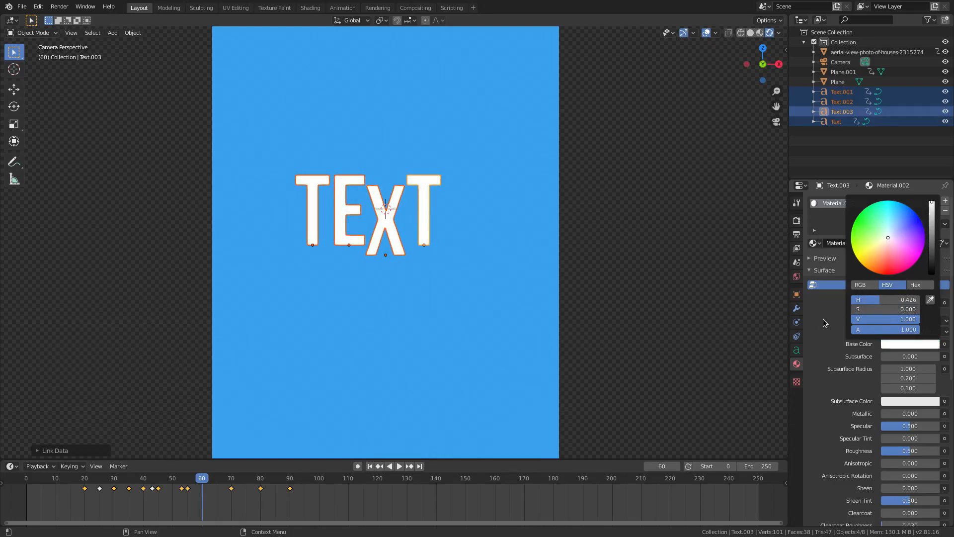
Scrub back through the animation, return to the first frame, and hide the viewport overlays
scroll(496, 318, down, 3)
scroll(496, 318, up, 2)
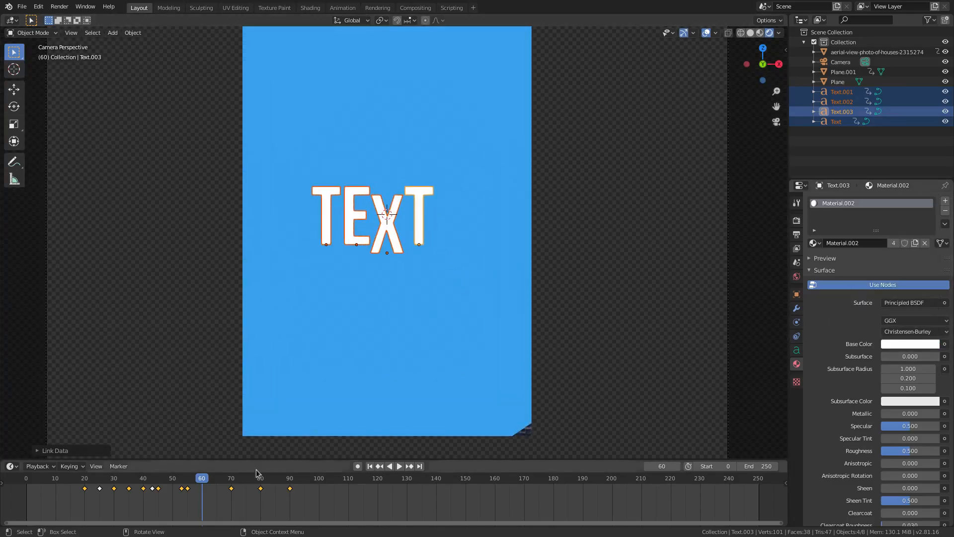
drag(202, 478, 93, 478)
scroll(524, 333, down, 2)
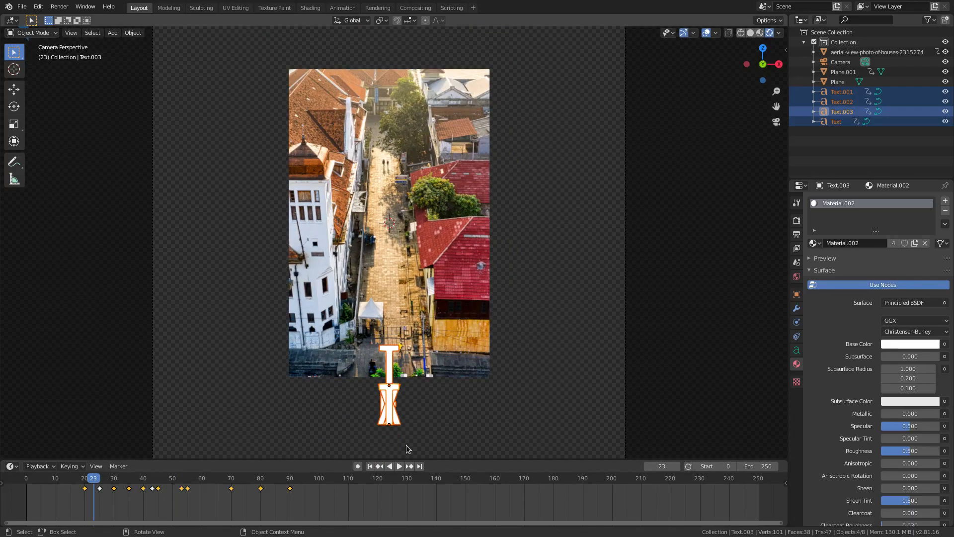
click(370, 466)
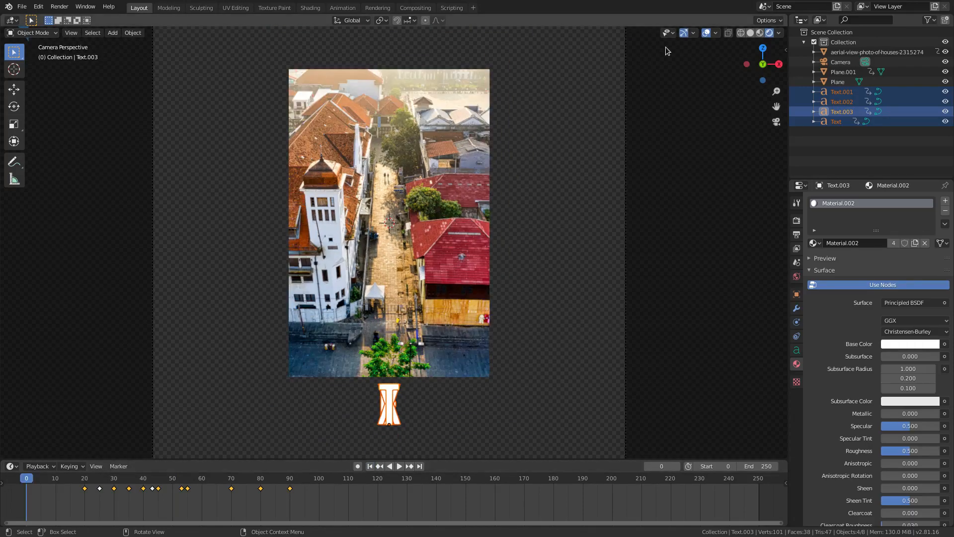
click(751, 33)
click(769, 33)
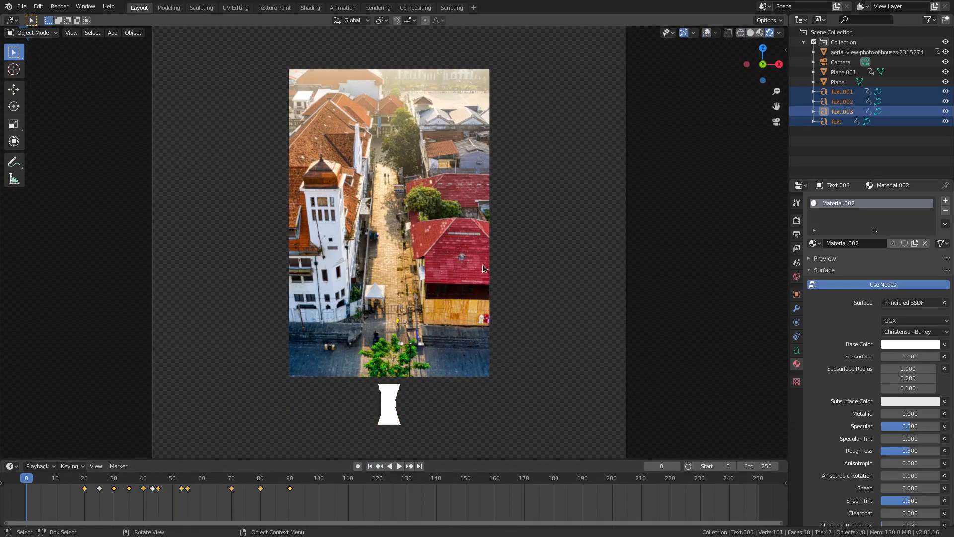
Play the animation from the start without overlays, restart it to review the letters, and stop at frame 101
click(400, 466)
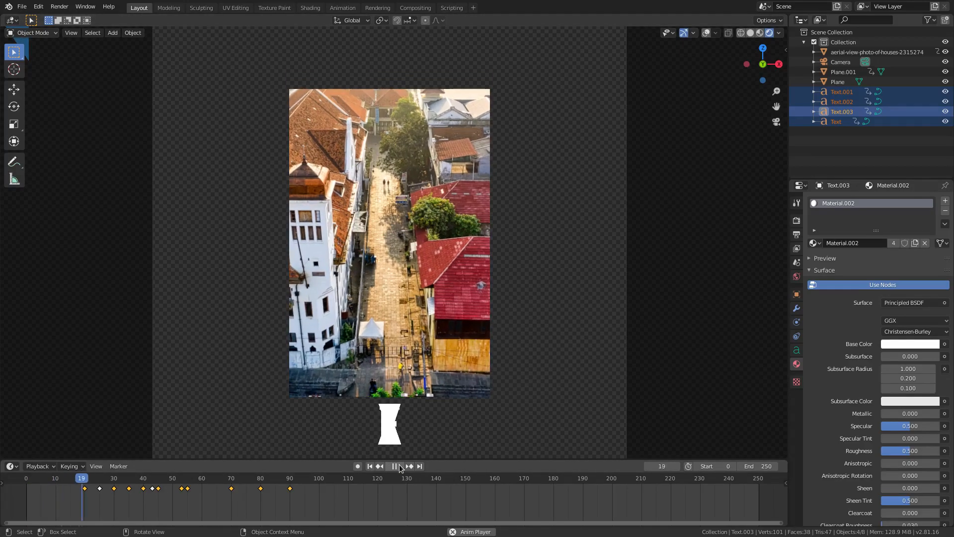
click(371, 466)
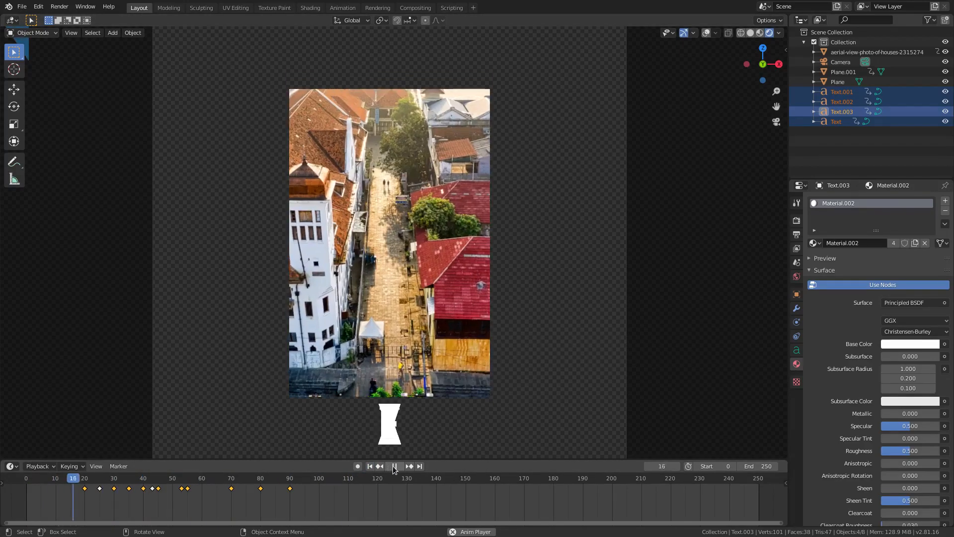
click(369, 466)
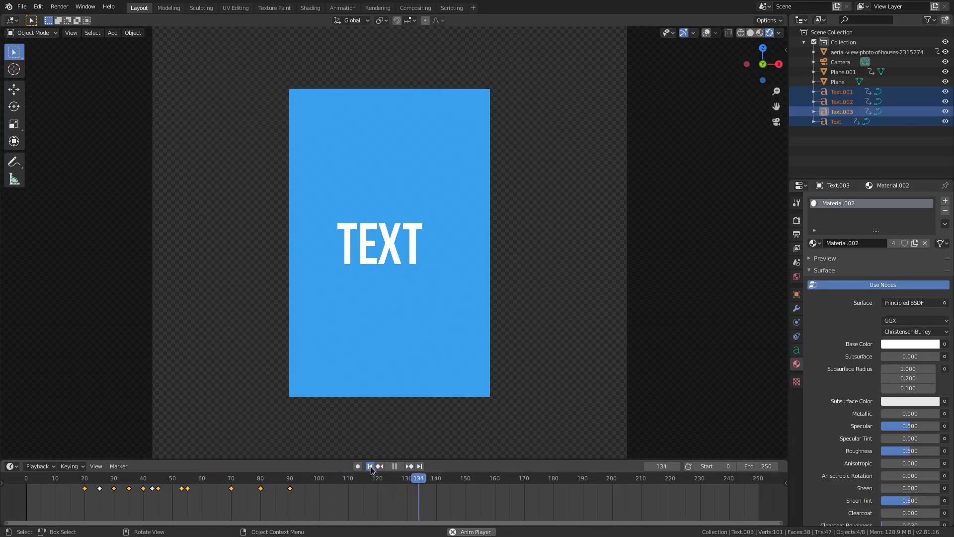
click(392, 468)
click(394, 466)
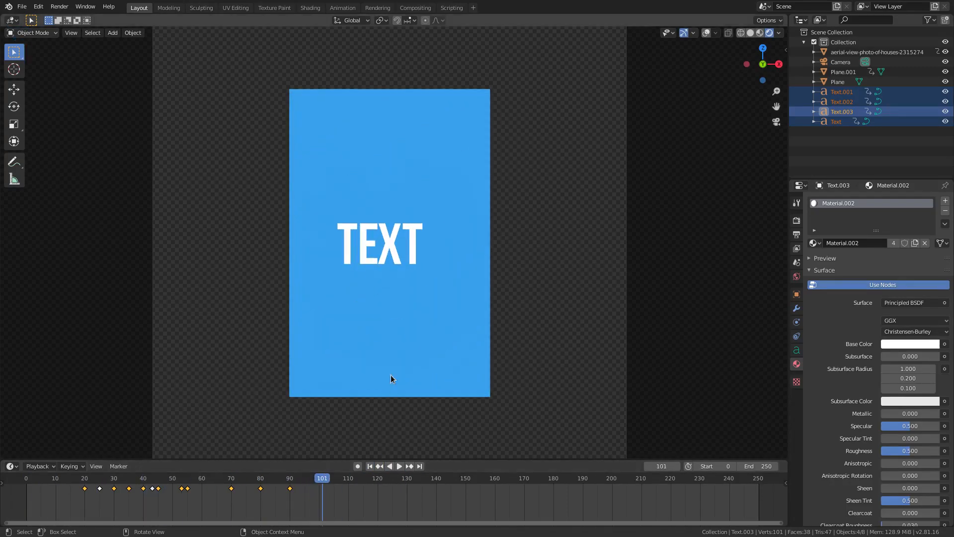
With overlays shown again, shift all four letters slightly left along the X axis at frame 130 and insert a keyframe
click(369, 235)
click(706, 33)
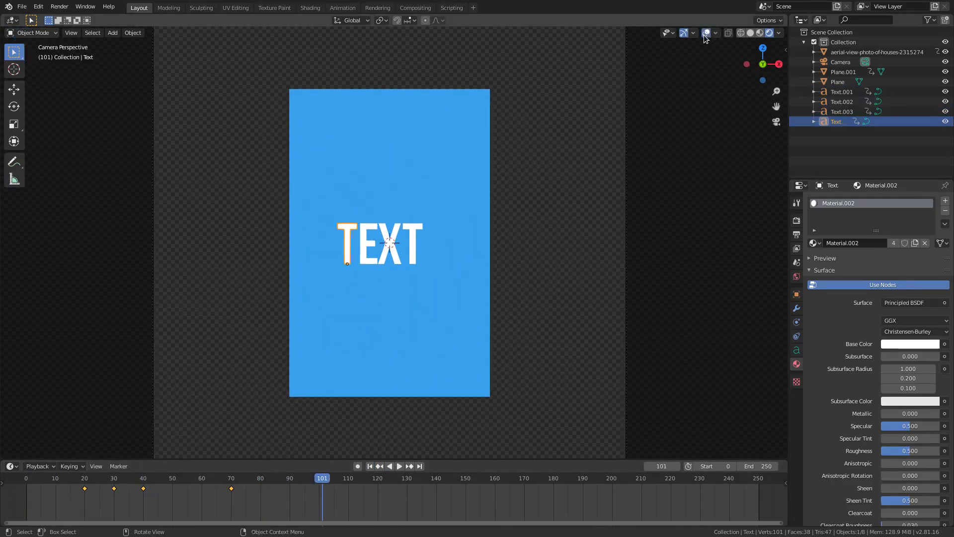
shift+click(370, 243)
shift+click(393, 238)
shift+click(410, 233)
click(399, 466)
key(space)
key(g)
key(x)
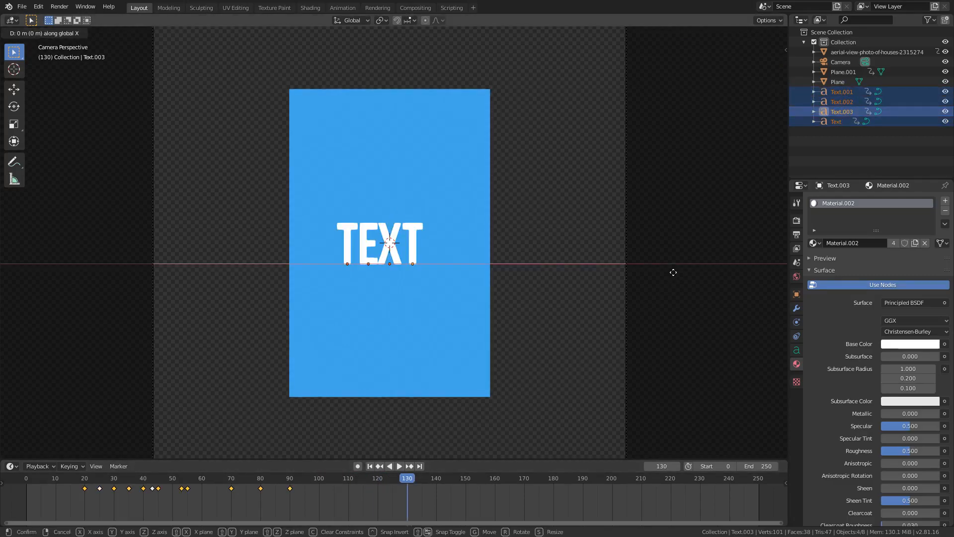
click(668, 271)
key(i)
click(604, 242)
Replay the animation from the first frame and scrub to frame 157 to check the letters' sideways drift
click(369, 466)
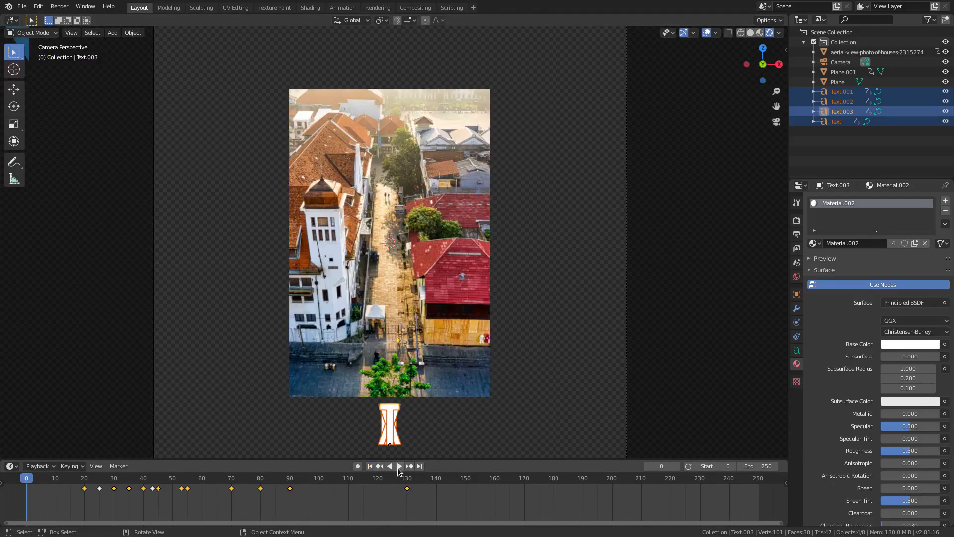
click(399, 466)
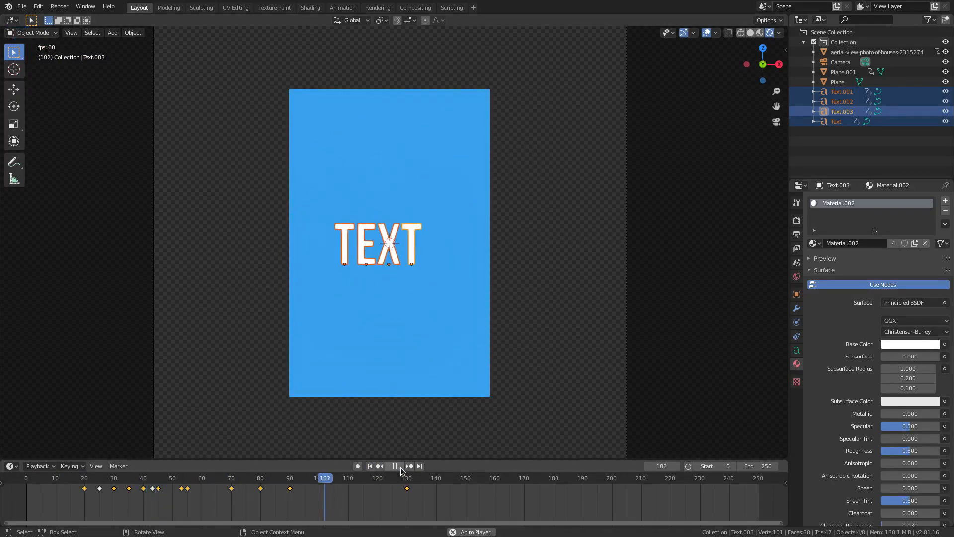
click(397, 466)
drag(272, 481, 485, 485)
Move the final T's last keyframe to frame 140 and replay the animation, stopping at frame 151
click(416, 226)
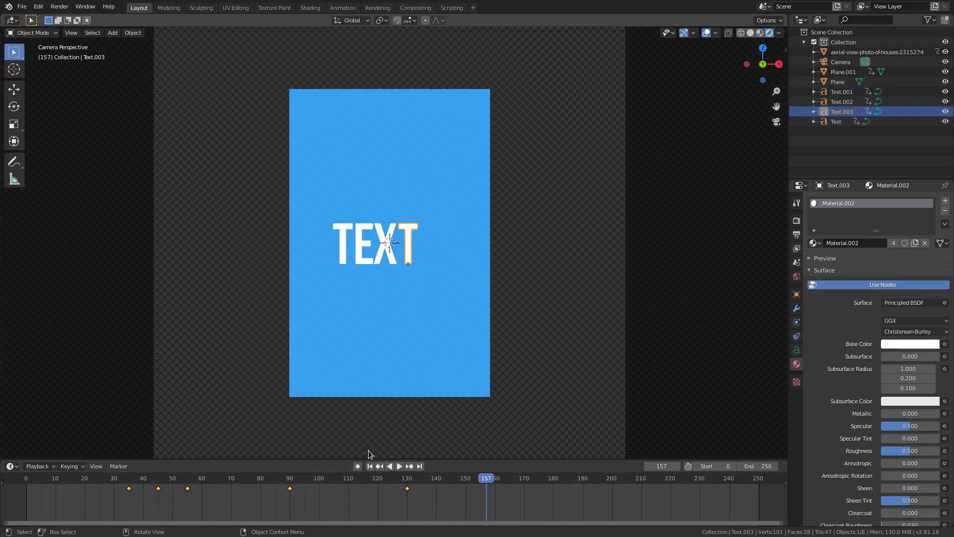
key(Home)
click(408, 491)
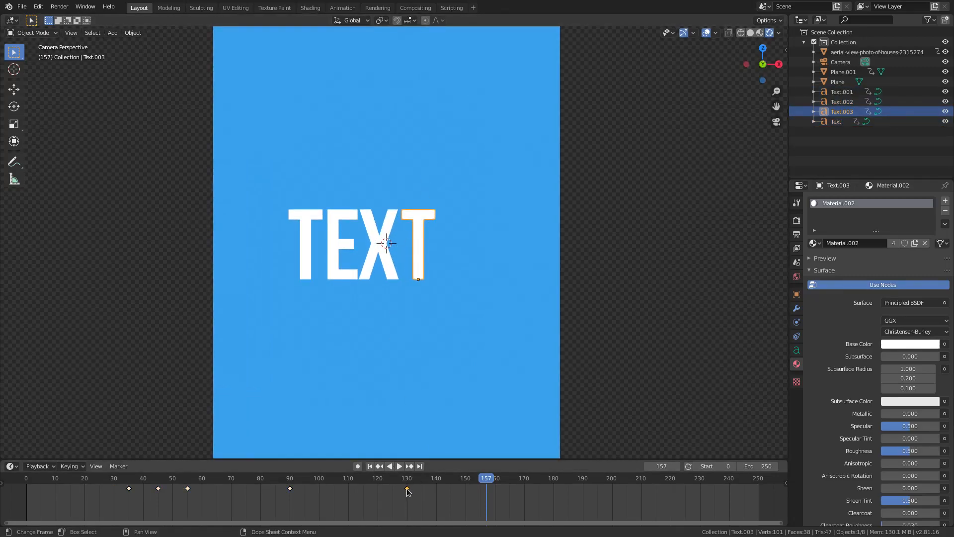
drag(408, 488, 437, 488)
key(shift+Left)
click(400, 466)
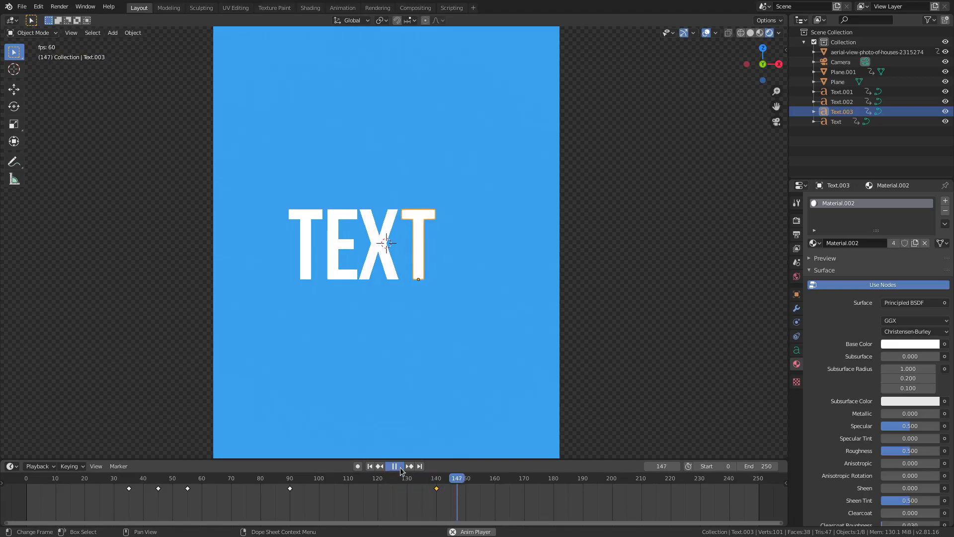
click(401, 467)
Move the X's last keyframe to frame 140 and the final T's last keyframe to frame 150
click(379, 251)
drag(413, 491, 442, 499)
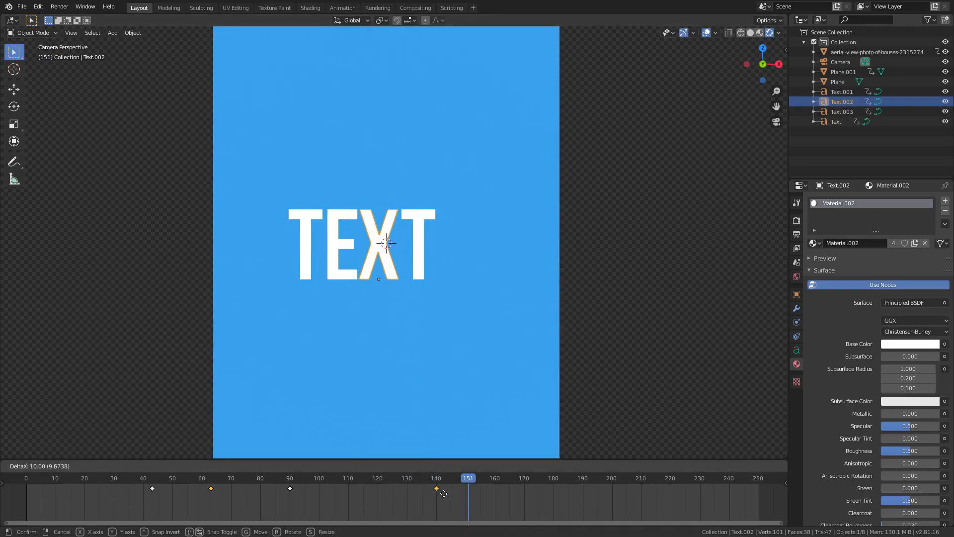
click(413, 255)
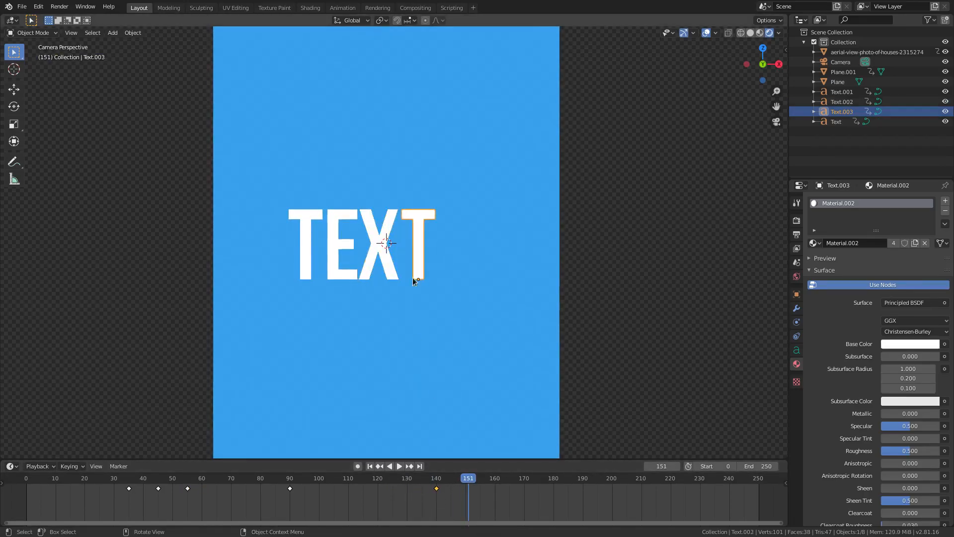
drag(437, 490, 465, 490)
Replay the animation from the first frame to check the staggered letter drift, and stop at frame 88
key(shift+Left)
click(397, 468)
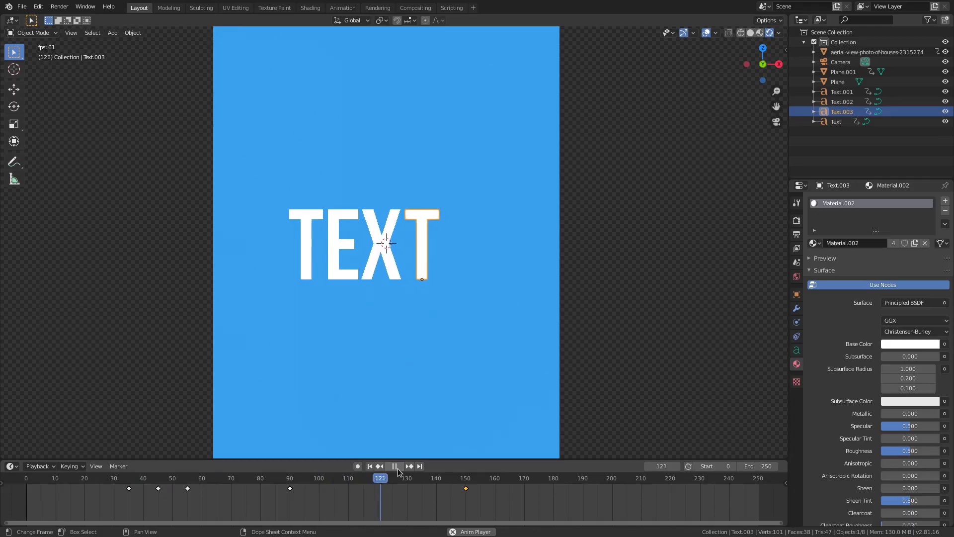
scroll(419, 323, down, 3)
scroll(571, 354, up, 1)
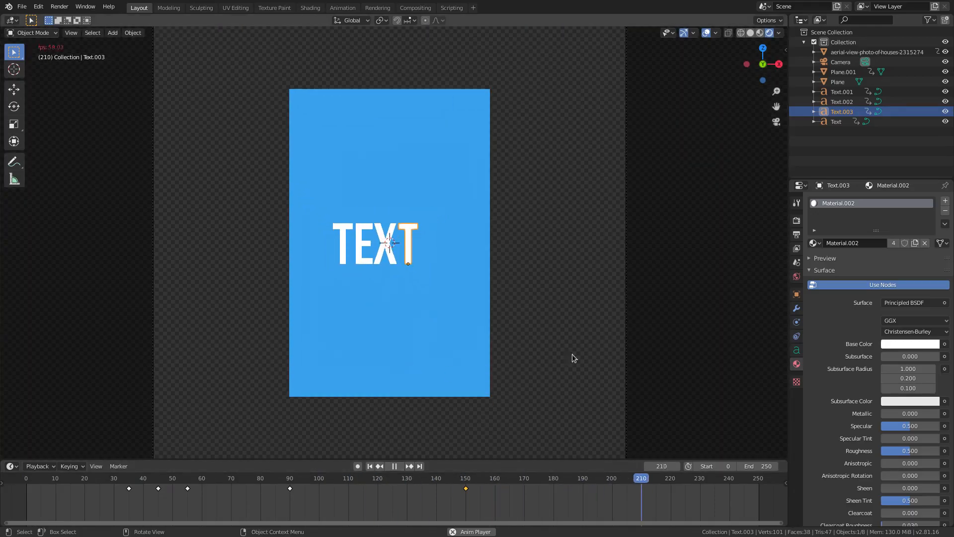
click(629, 326)
scroll(629, 327, up, 2)
click(393, 466)
Add a mesh plane and rotate it 90° about the X axis so it faces the camera
scroll(441, 239, down, 3)
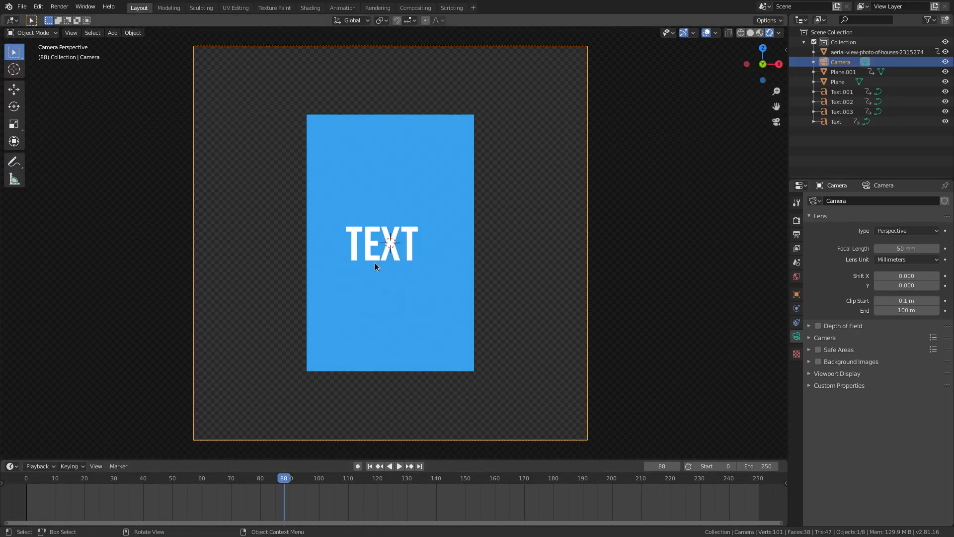
key(shift+a)
mouse_move(422, 133)
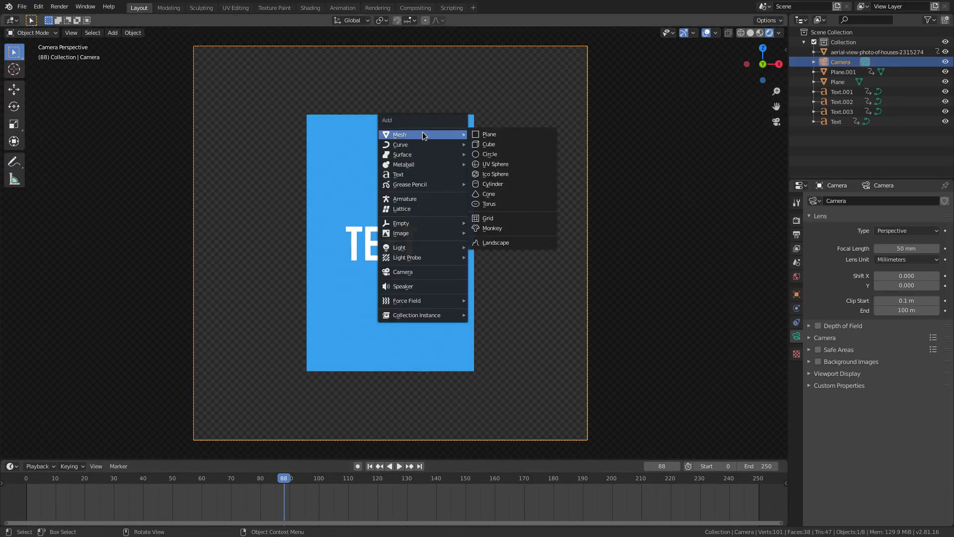
click(497, 133)
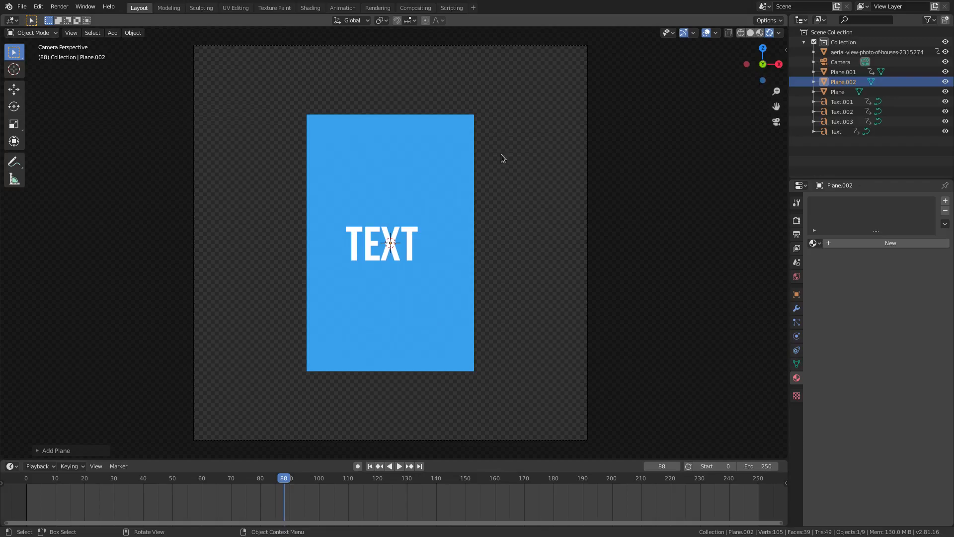
text(rx90)
key(Return)
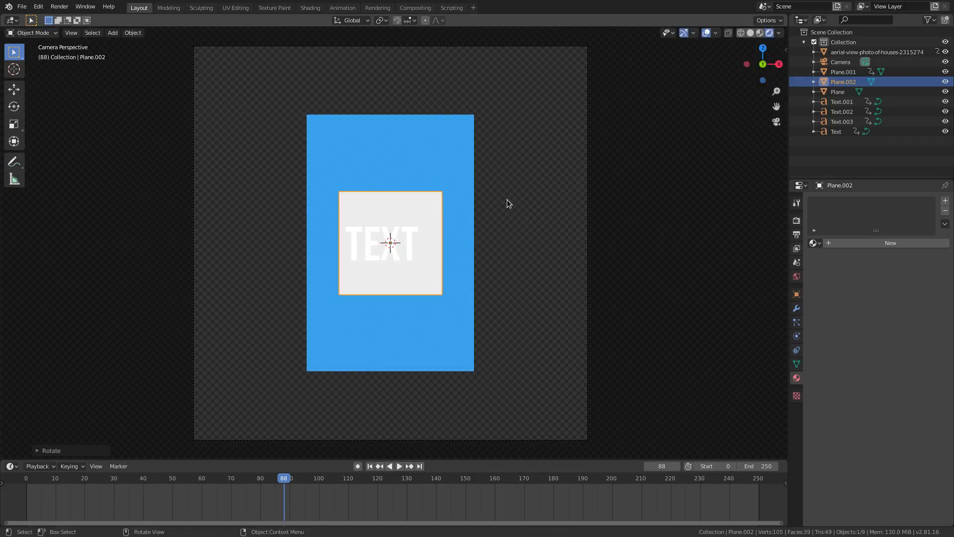
Move the new plane along the Y axis to sit in front of the letters
middle_drag(511, 203, 464, 225)
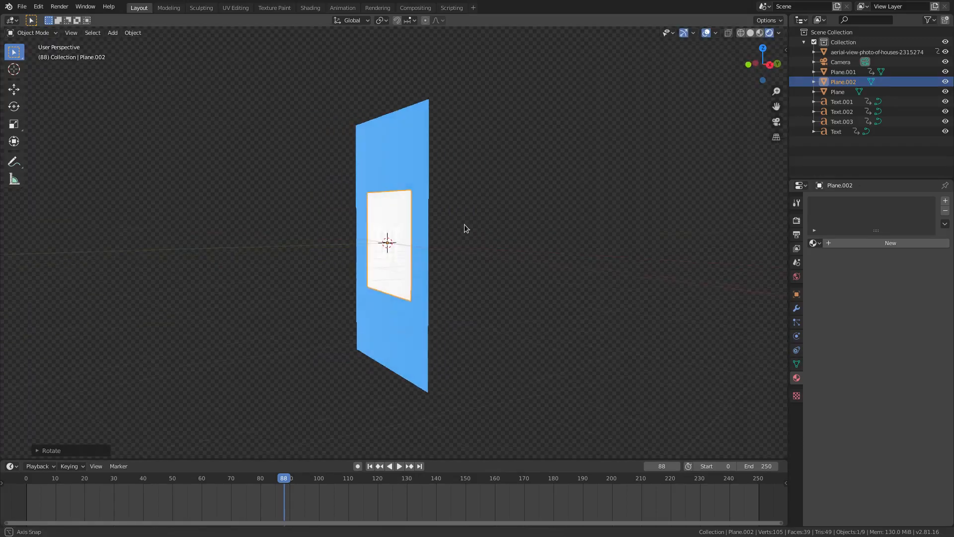
key(g)
key(y)
click(559, 247)
middle_drag(559, 247, 405, 229)
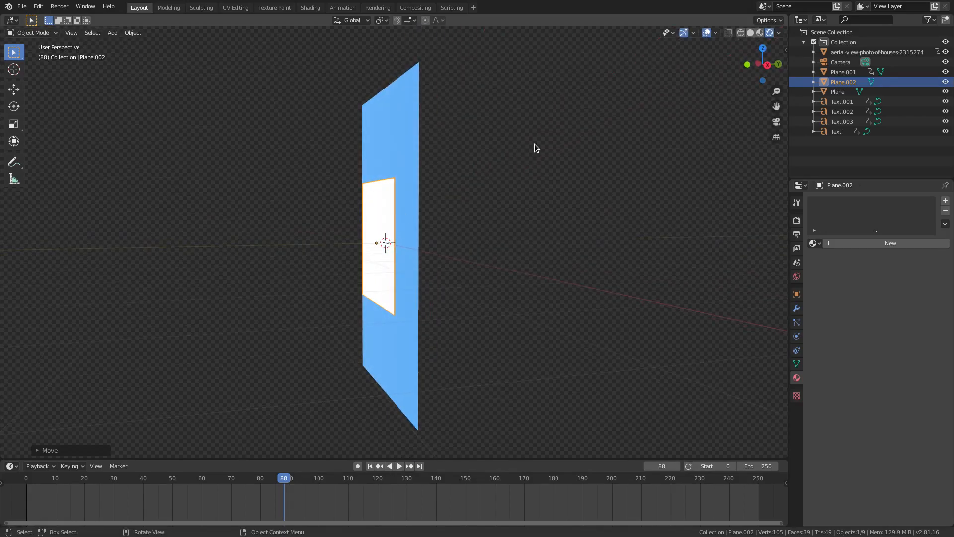
key(g)
key(y)
click(471, 286)
Assign the existing holdout material named Material to the new plane and return to the camera view
middle_drag(471, 287, 559, 289)
click(815, 243)
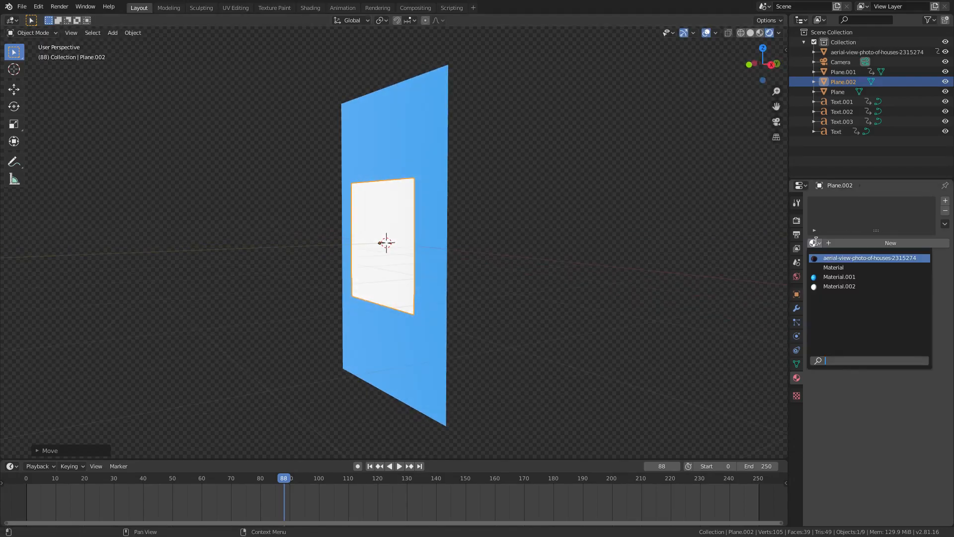
click(829, 269)
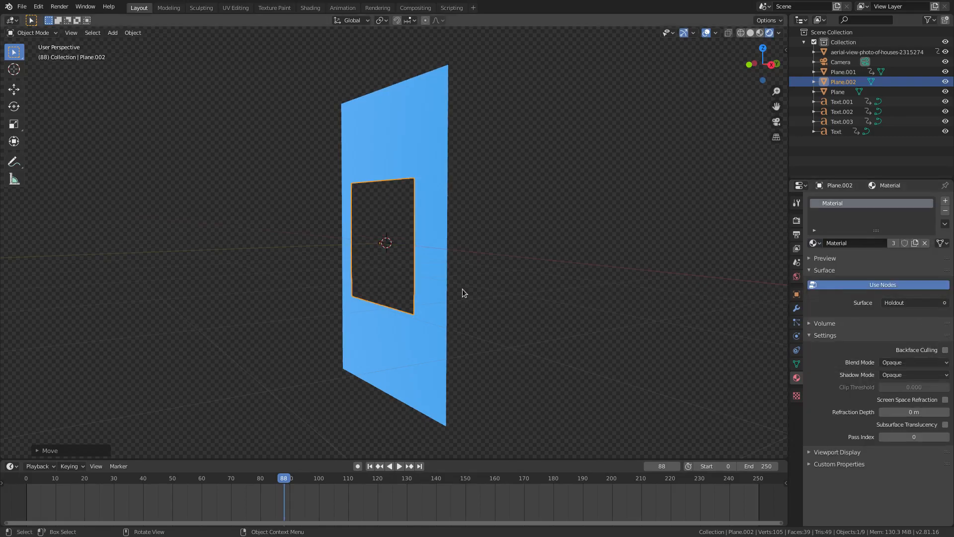
key(KP_0)
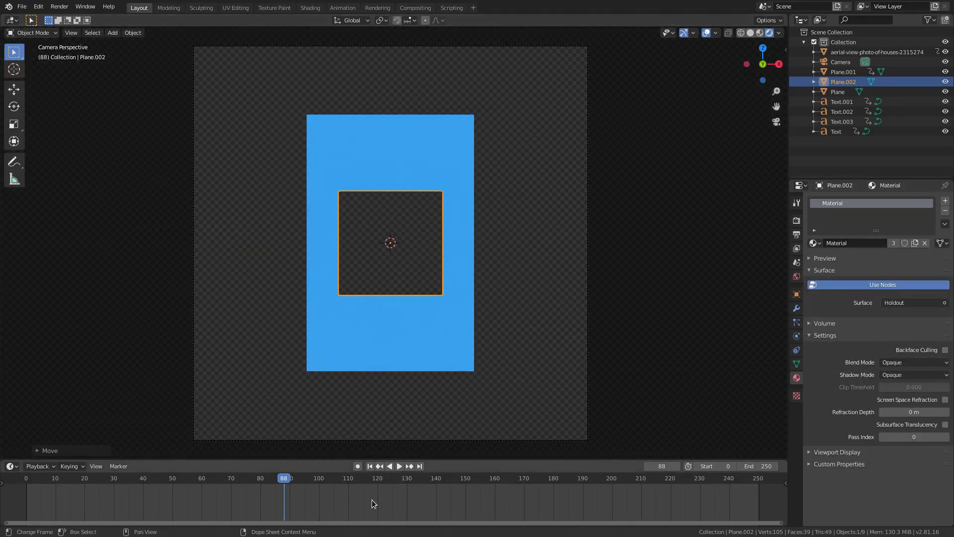
Go to frame 120 and insert a Location keyframe for the new square holdout plane
drag(277, 484, 379, 479)
key(g)
right_click(545, 230)
key(i)
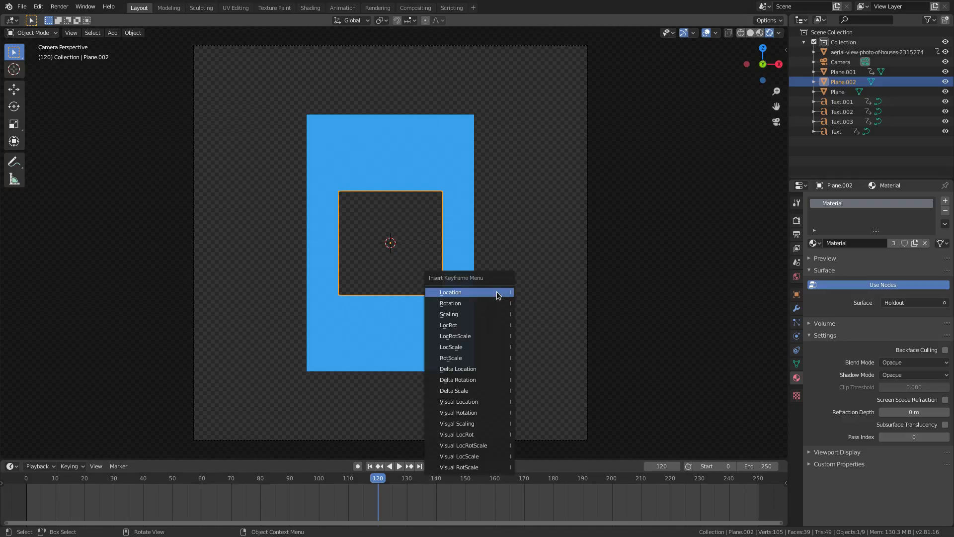
click(496, 293)
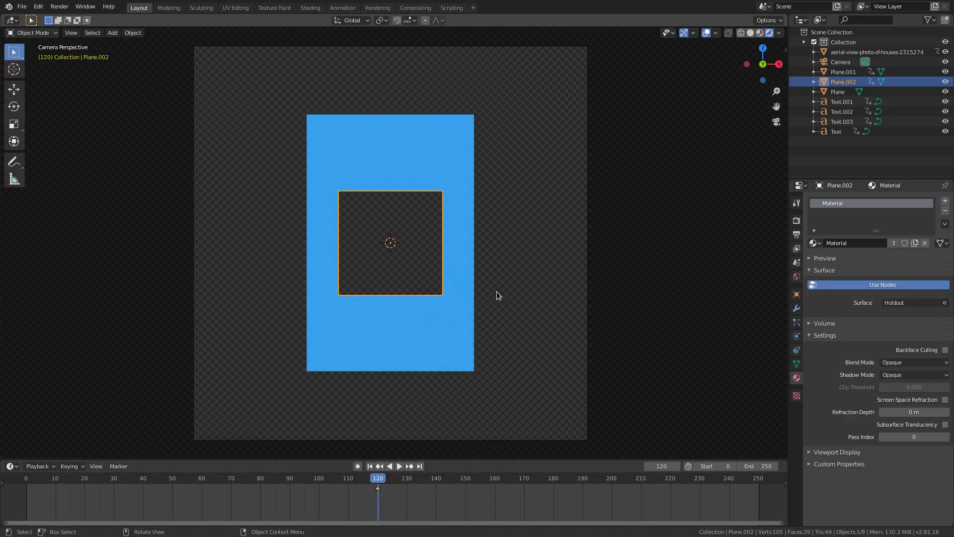
Scale up the square holdout plane until it completely covers the blue plane in the camera view
key(s)
click(581, 289)
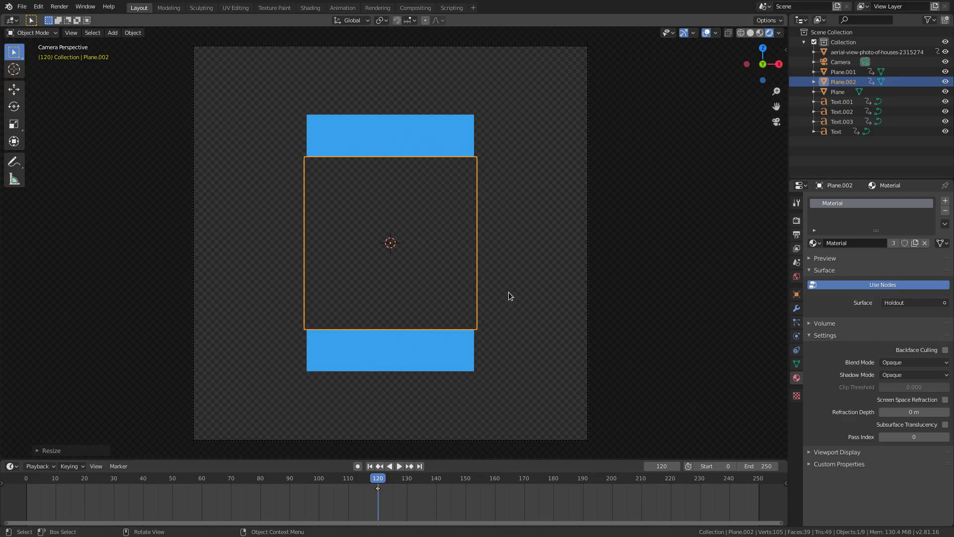
key(s)
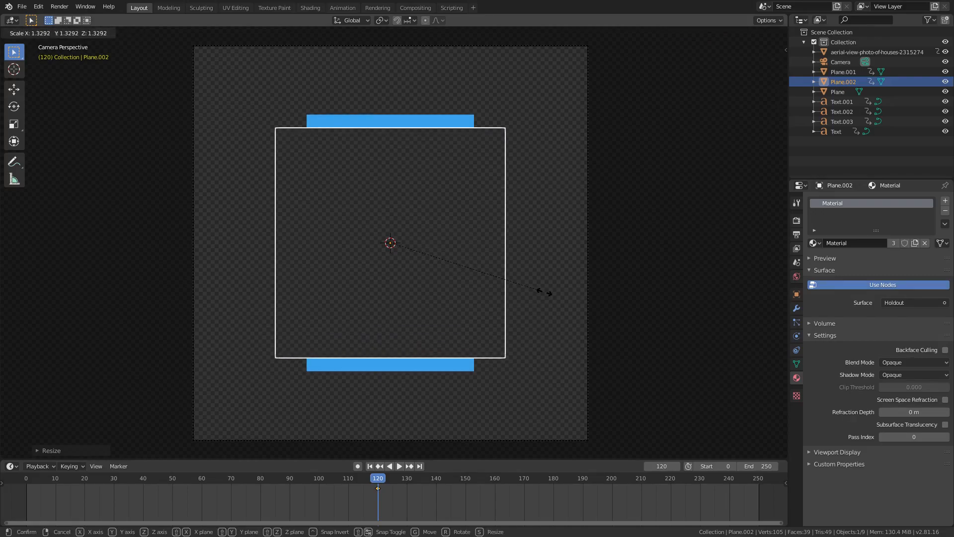
click(543, 291)
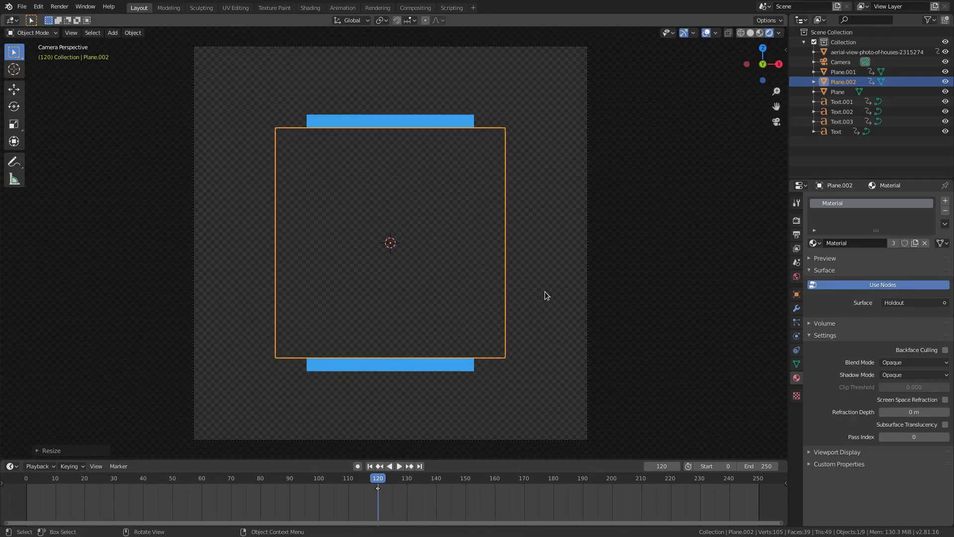
key(s)
click(571, 292)
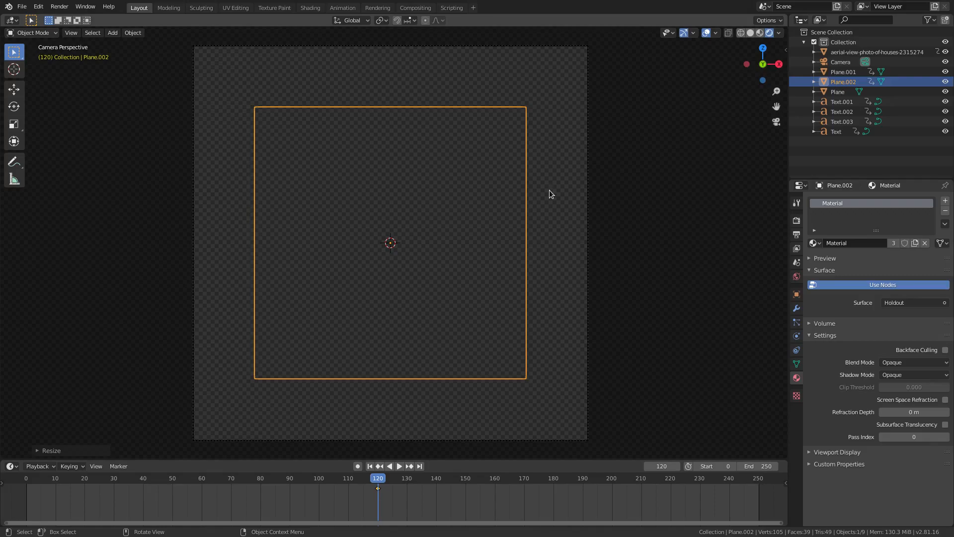
Delete the square holdout plane and duplicate the existing frame-shaped holdout plane in place
key(Delete)
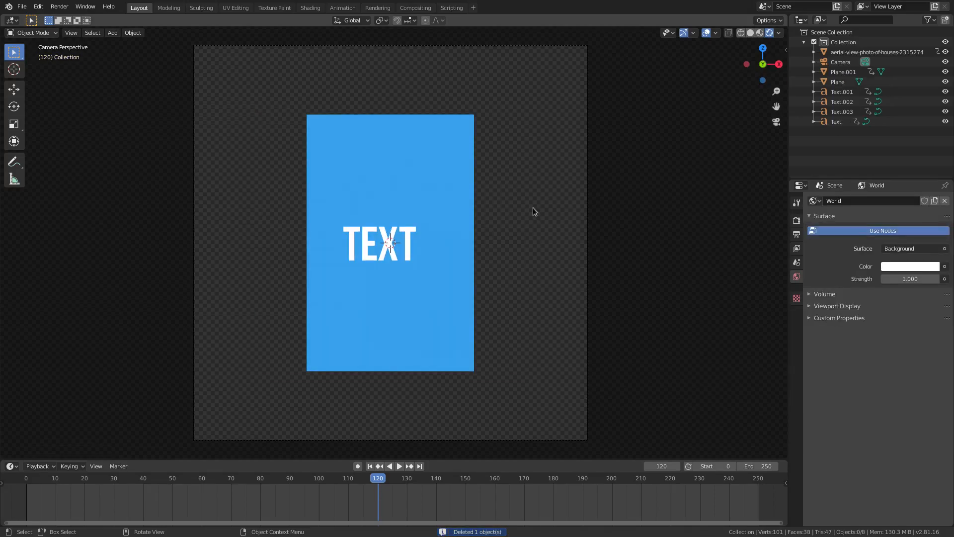
click(533, 209)
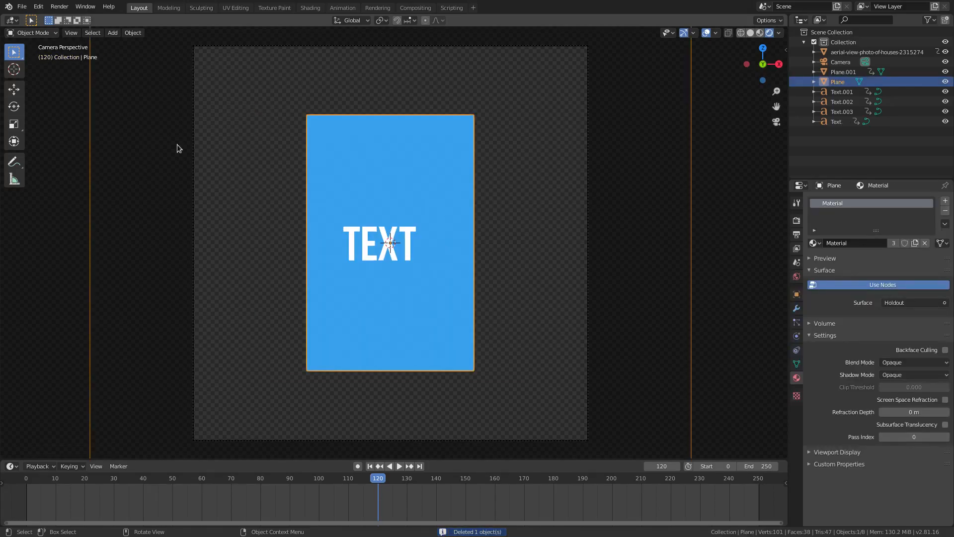
key(shift+d)
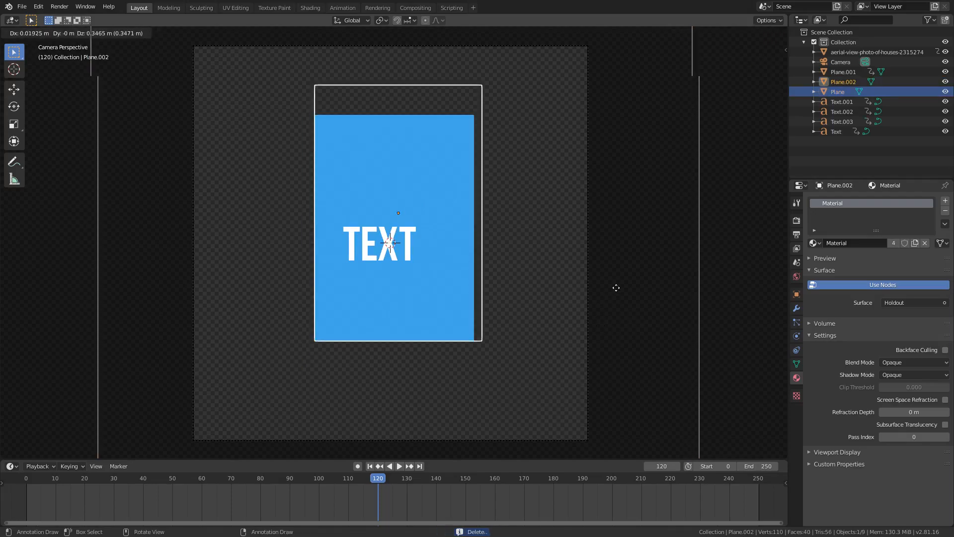
right_click(686, 268)
Move the duplicated holdout frame along the Y axis to sit in front of the letters and return to the camera view
middle_drag(687, 269, 586, 297)
key(g)
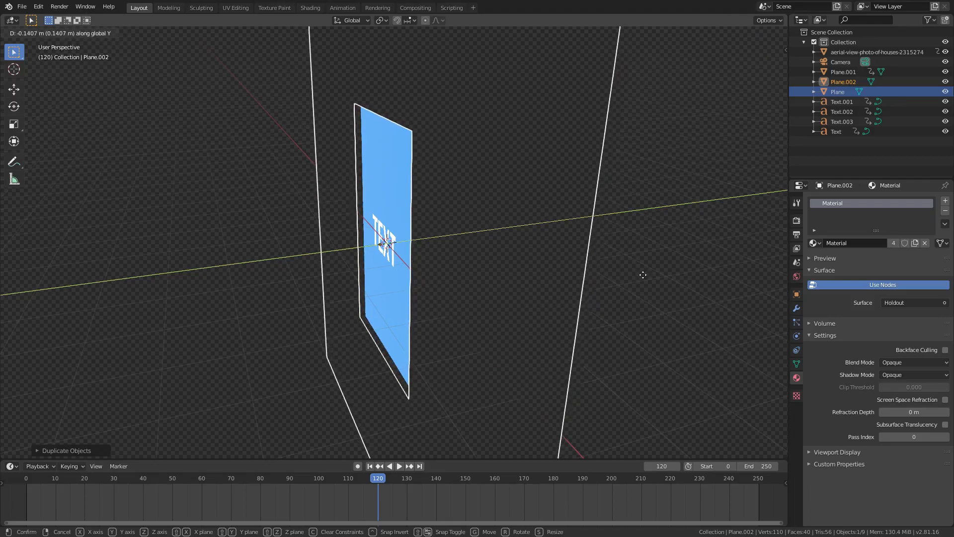
click(642, 273)
key(KP_0)
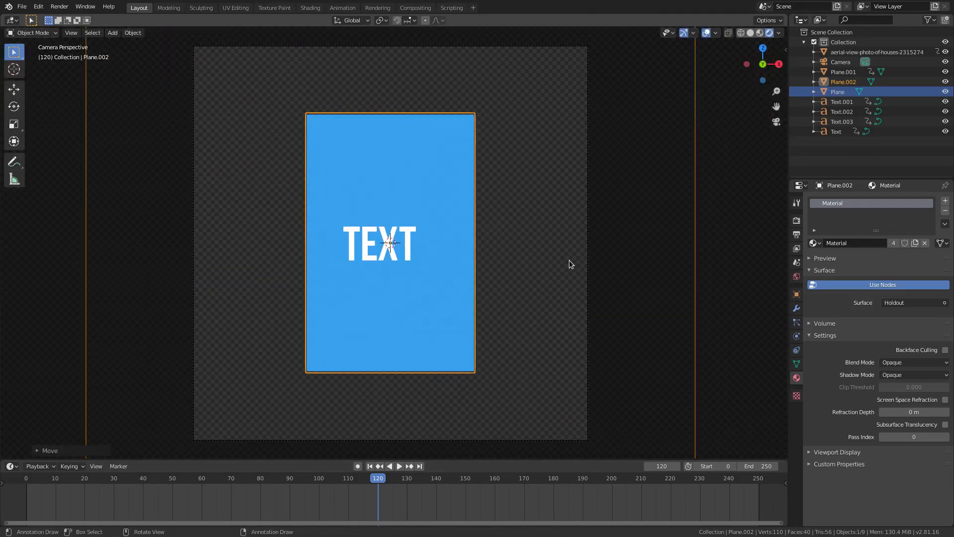
Enlarge the duplicated holdout frame slightly, then widen it along the X axis so its opening clears the blue plane
key(s)
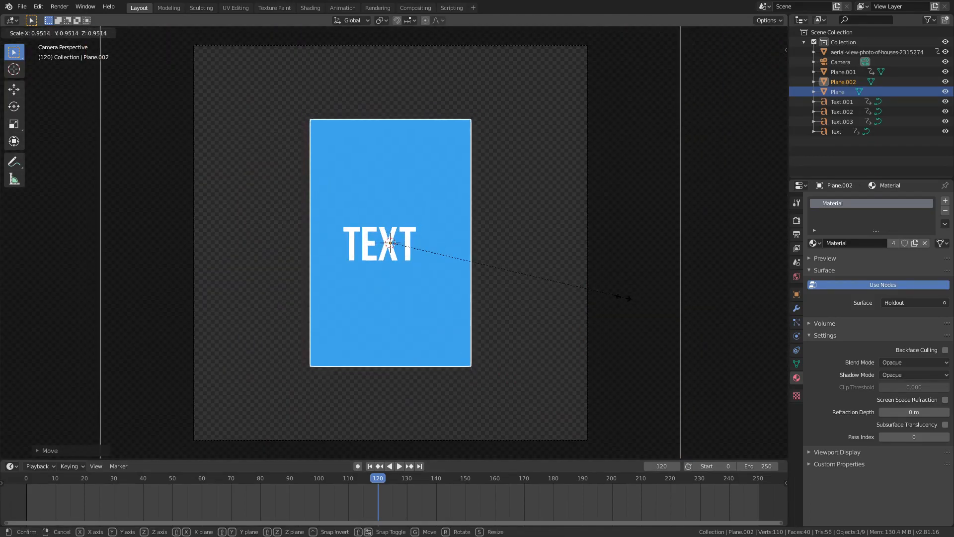
click(648, 301)
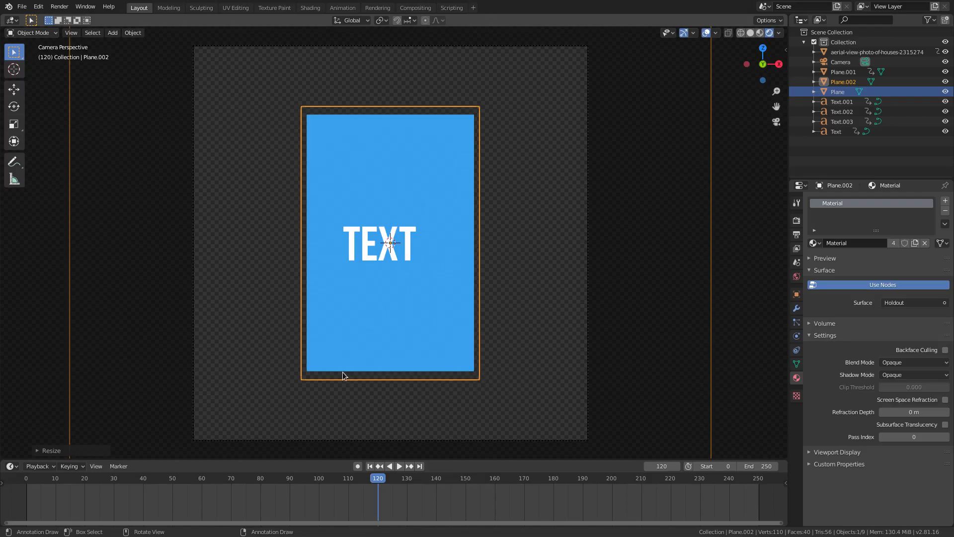
key(s)
key(x)
click(529, 347)
Insert a Scaling keyframe for the duplicated holdout frame at frame 120
scroll(529, 347, up, 1)
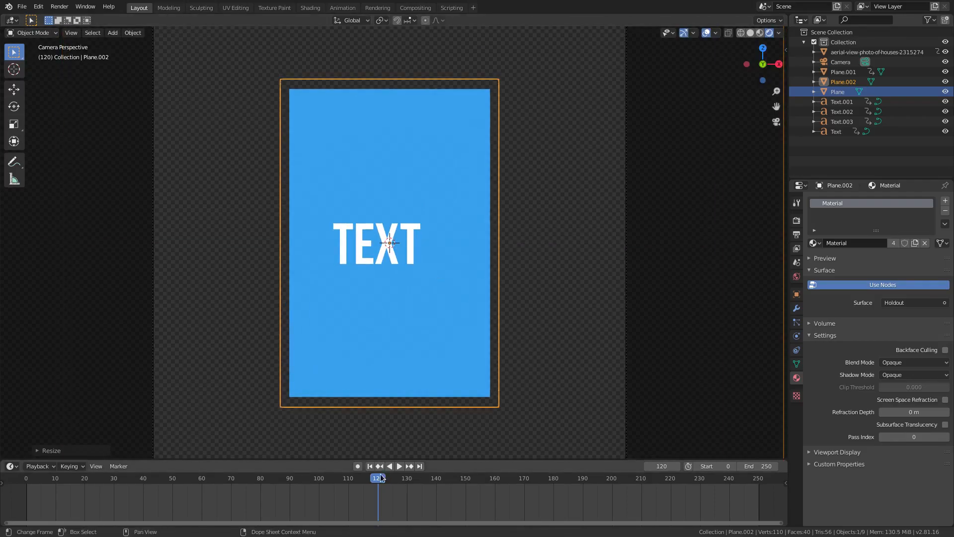
key(i)
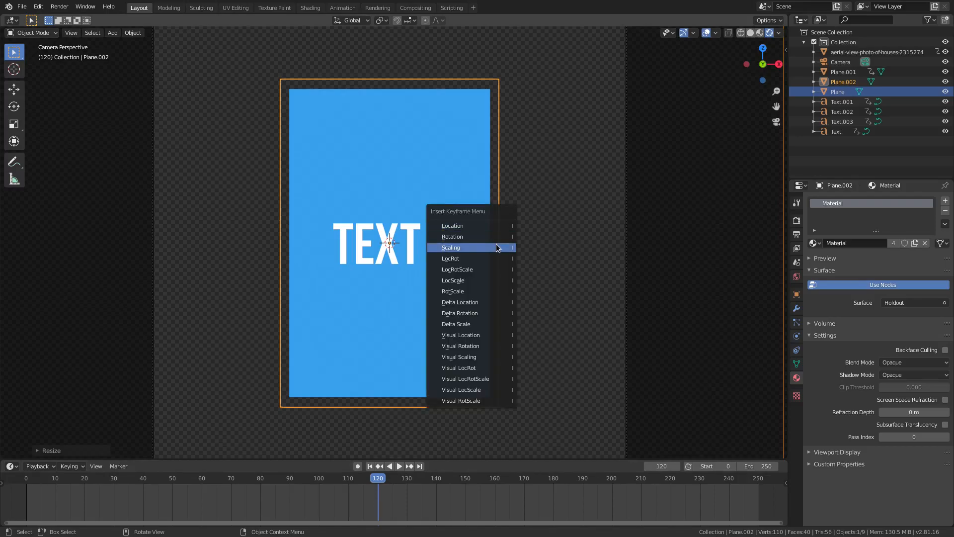
click(496, 244)
At frame 130, shrink the duplicated holdout frame along Z to a narrow band around TEXT and insert a Scaling keyframe
click(407, 481)
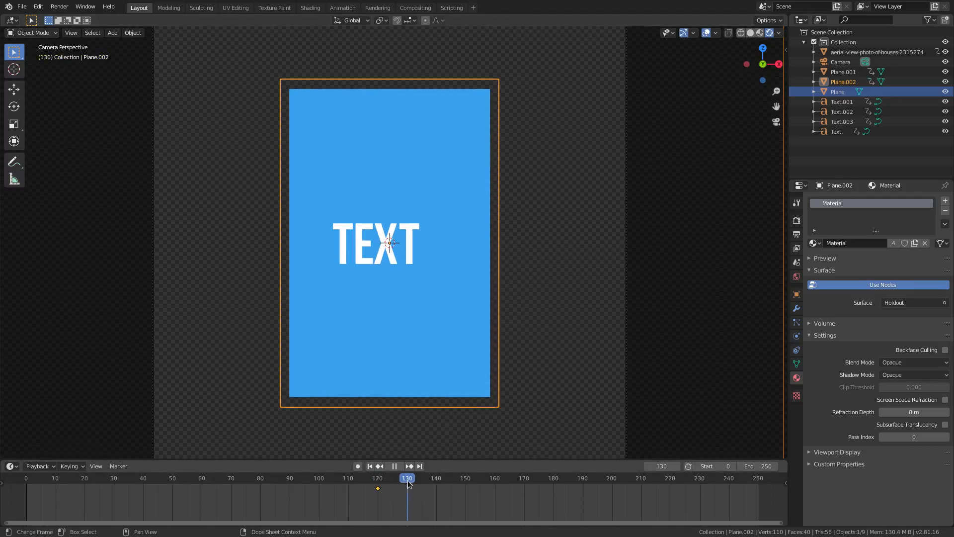
key(s)
key(z)
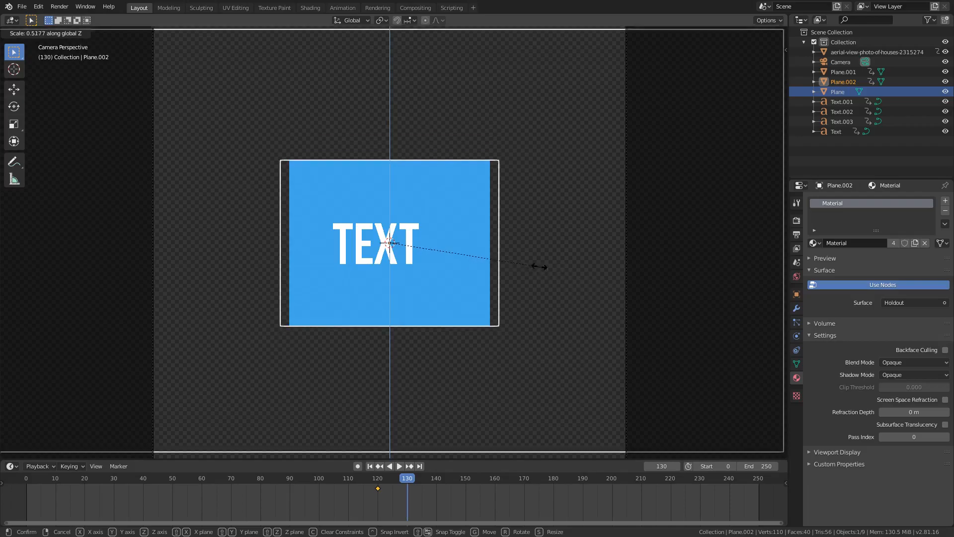
click(427, 248)
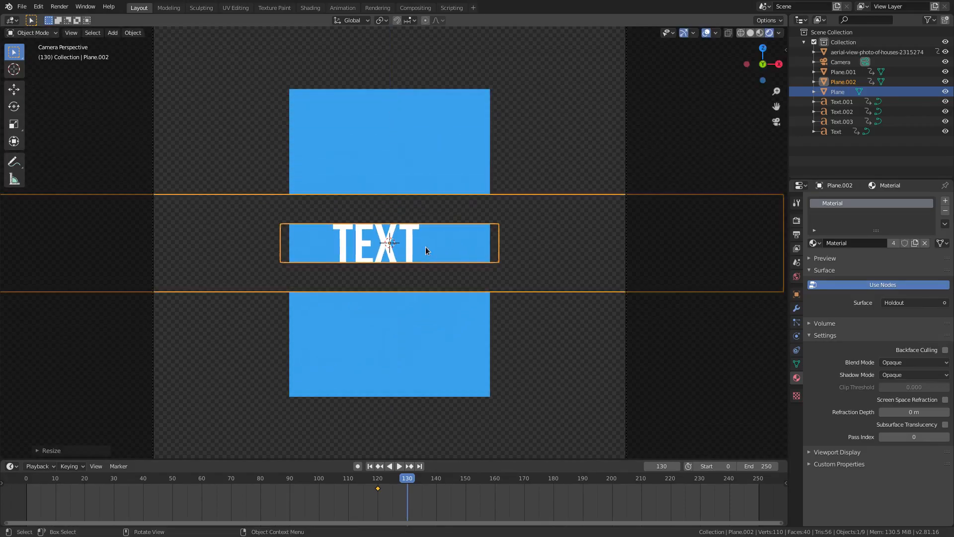
key(i)
click(542, 226)
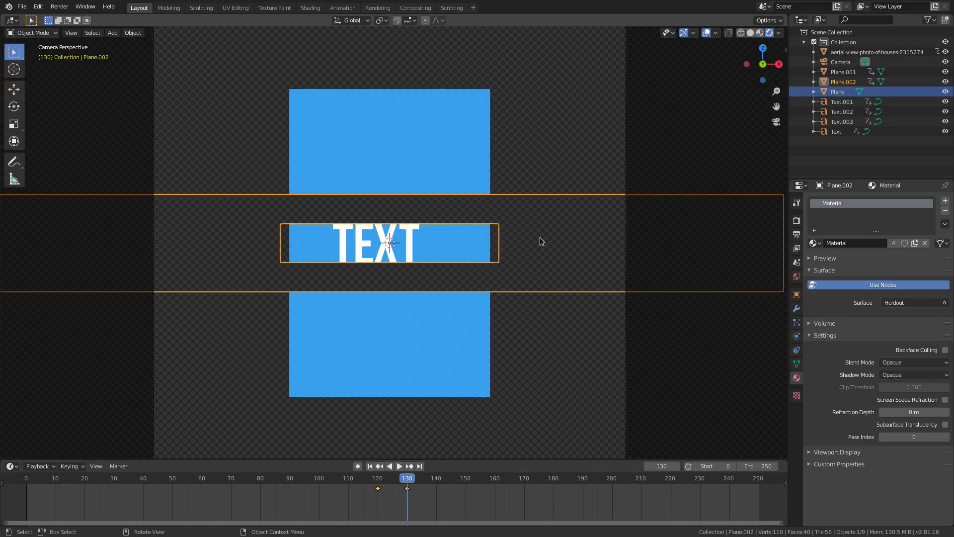
Stretch the holdout frame's four outer corner vertices along Z in Edit Mode until the mask extends beyond the camera frame
key(Tab)
scroll(539, 236, down, 4)
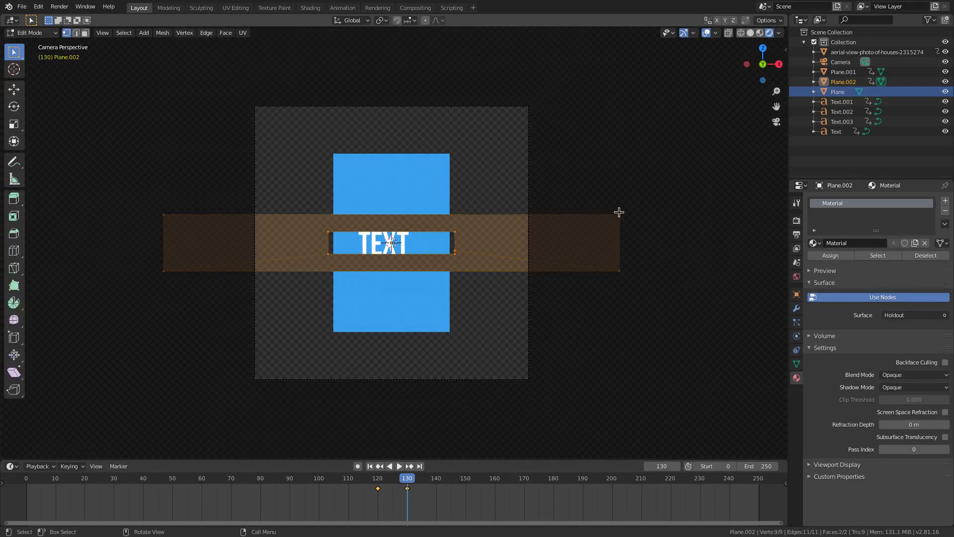
click(619, 212)
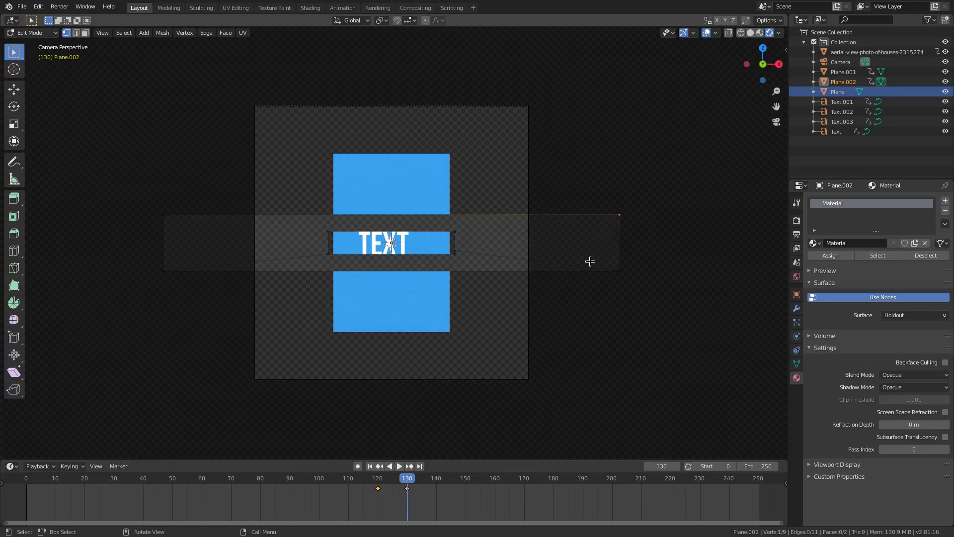
shift+click(166, 212)
shift+click(619, 271)
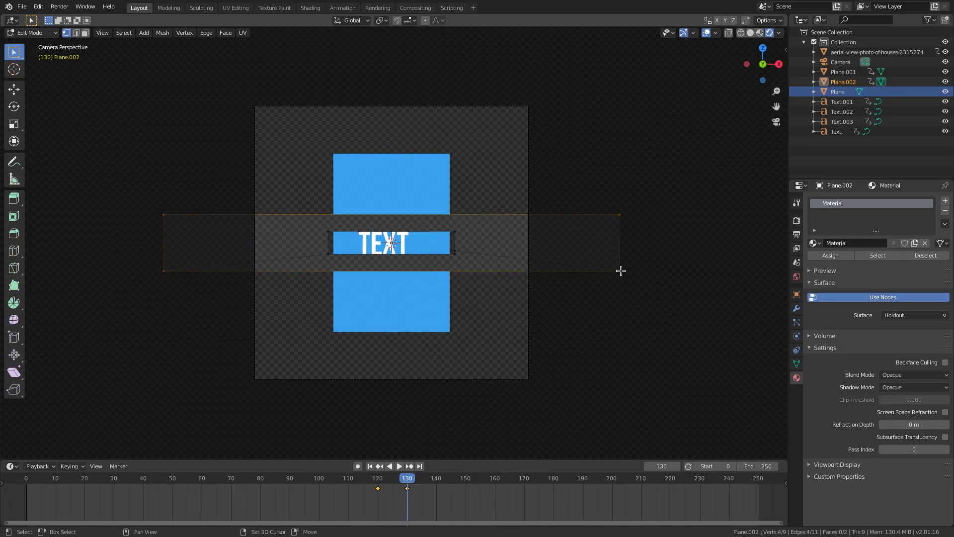
key(s)
key(z)
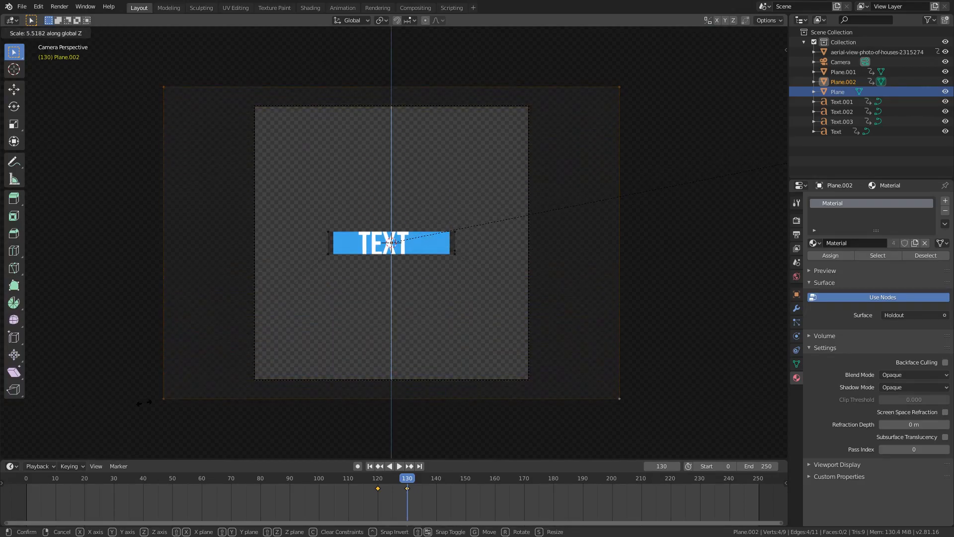
click(124, 405)
key(Tab)
scroll(518, 258, up, 2)
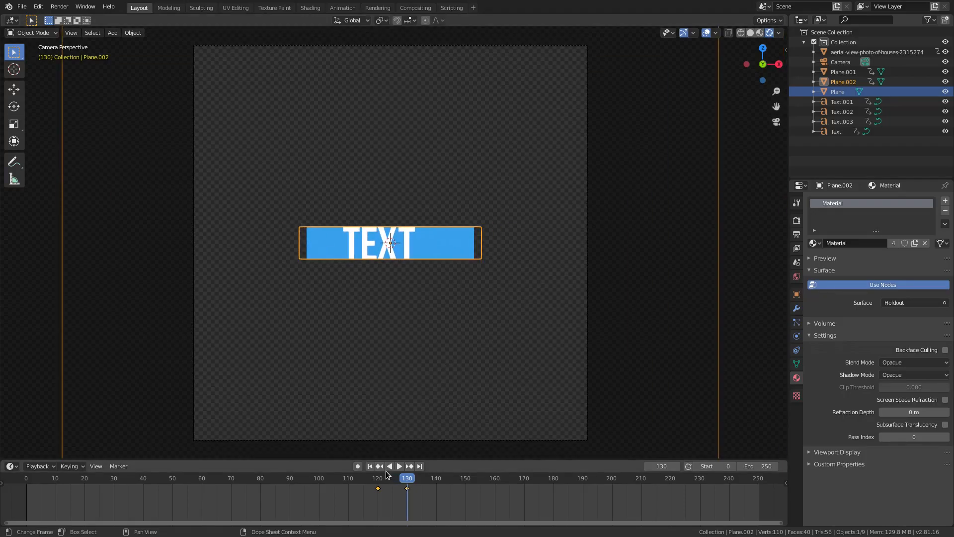
Go to frame 160 and try to scale the holdout frame to 0 along the Z axis
drag(388, 475, 495, 479)
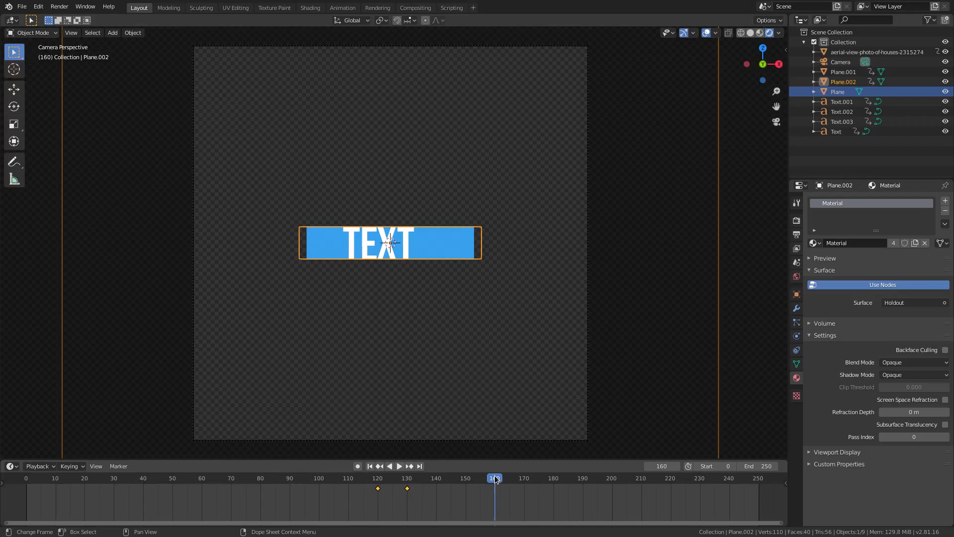
text(sz)
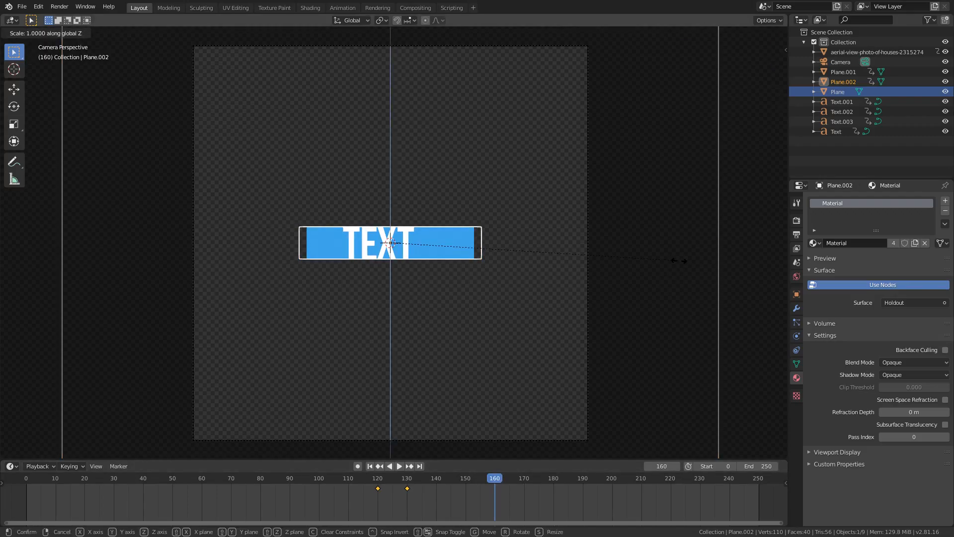
text(0)
key(Return)
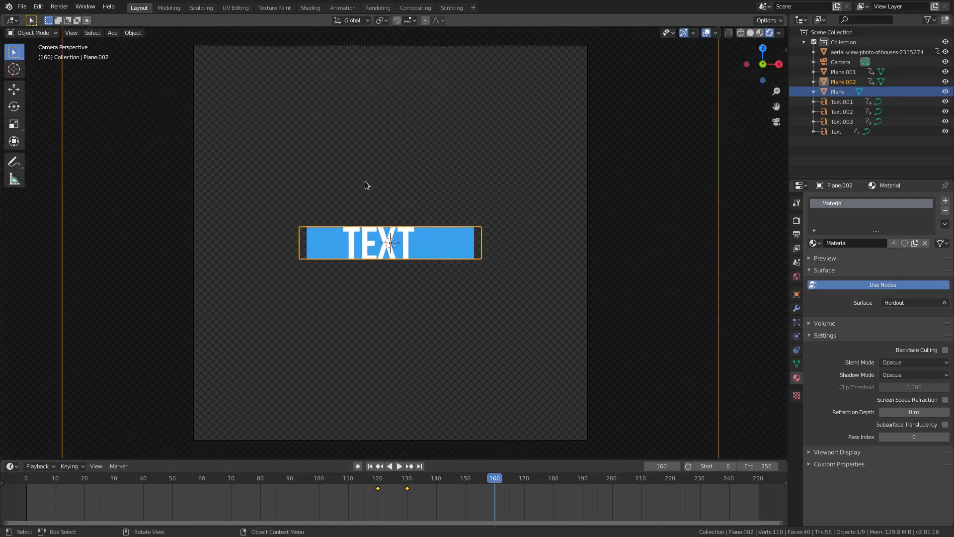
Select the vertices around the holdout frame's inner opening in Edit Mode
key(Tab)
scroll(378, 212, up, 4)
click(198, 209)
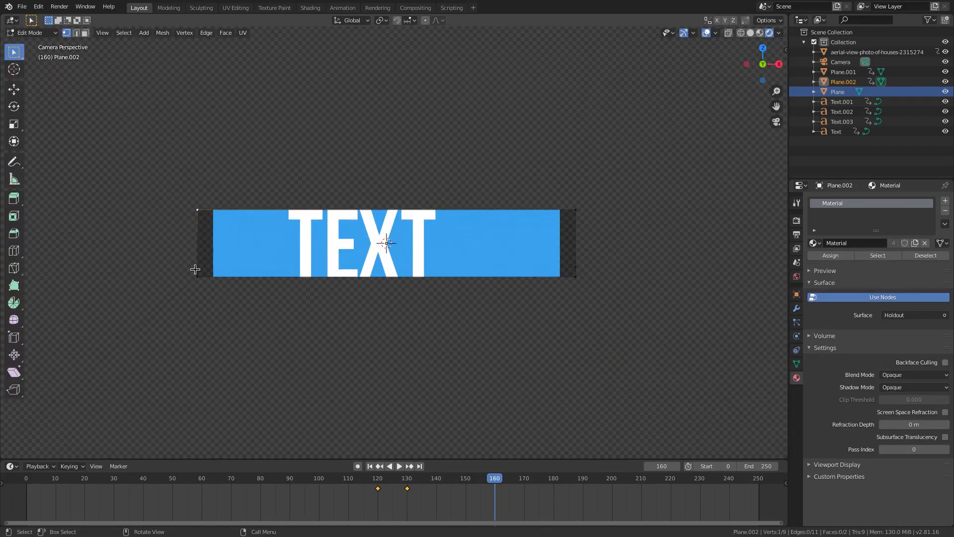
shift+click(197, 277)
scroll(507, 230, down, 3)
scroll(526, 234, up, 2)
shift+click(546, 217)
shift+click(546, 271)
shift+click(546, 262)
scroll(617, 298, up, 3)
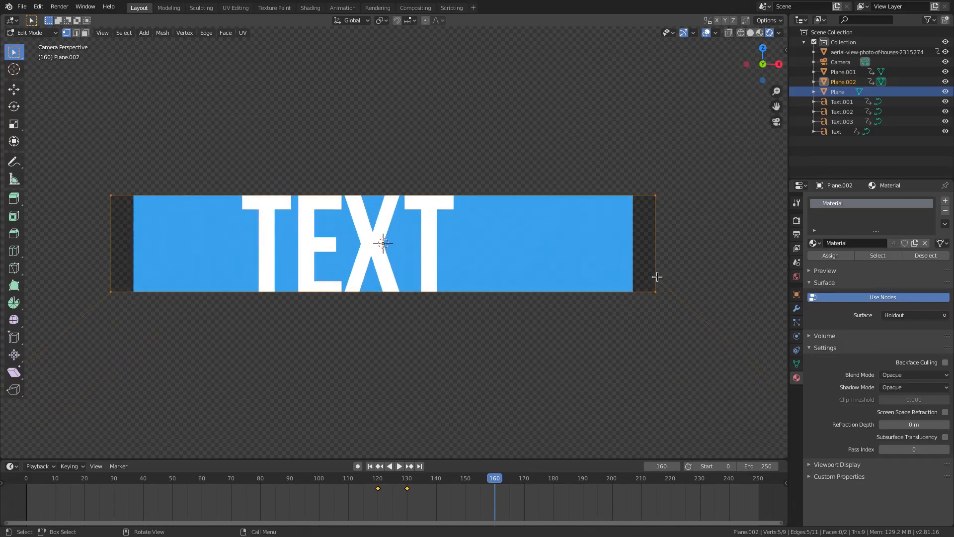
scroll(684, 285, down, 3)
key(s)
right_click(688, 274)
key(s)
key(z)
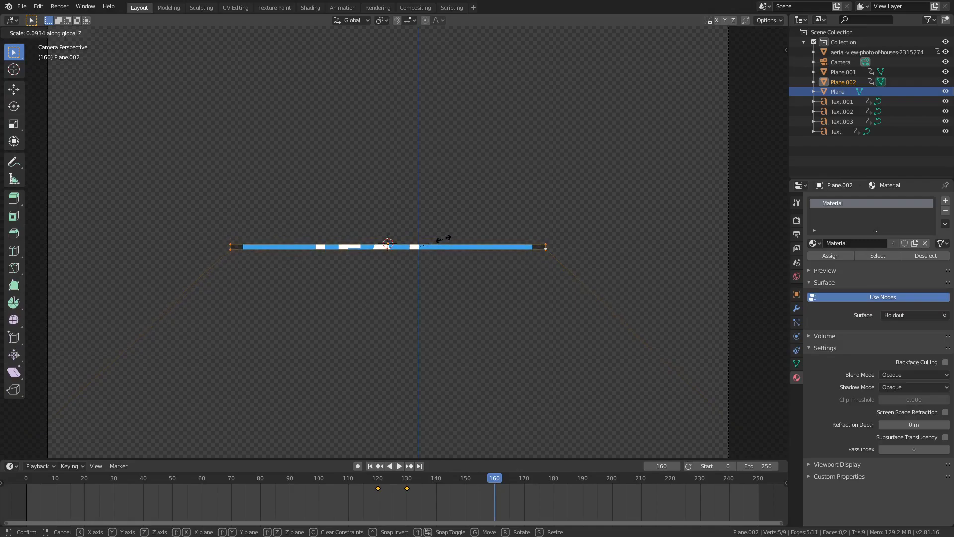
key(Escape)
Return to Object Mode and add a Basis shape key plus a second shape key to the duplicated holdout frame
key(Tab)
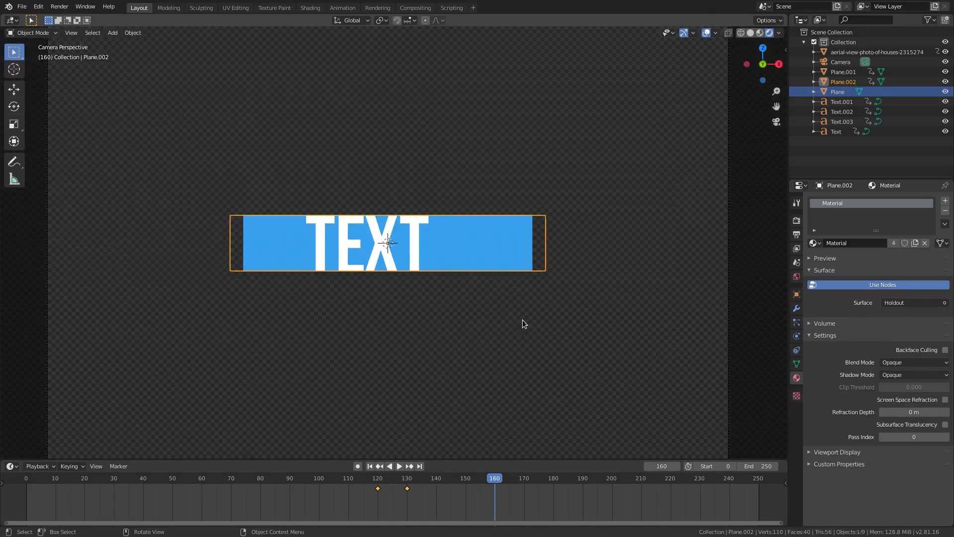
click(795, 323)
click(795, 309)
click(794, 333)
click(797, 351)
click(795, 365)
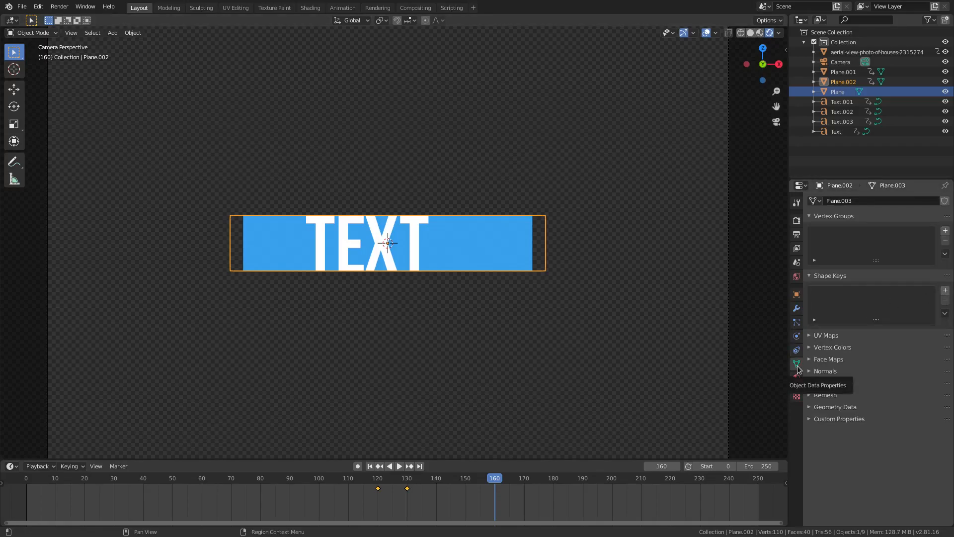
click(945, 290)
click(946, 291)
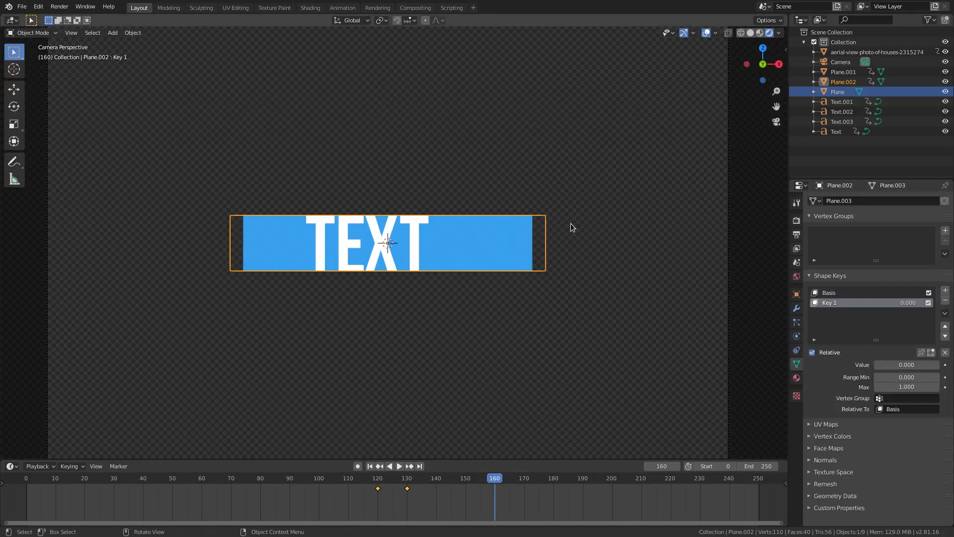
Flatten the inner opening's vertices in the Key 1 shape key by scaling them to 0 along Z in Edit Mode
key(Tab)
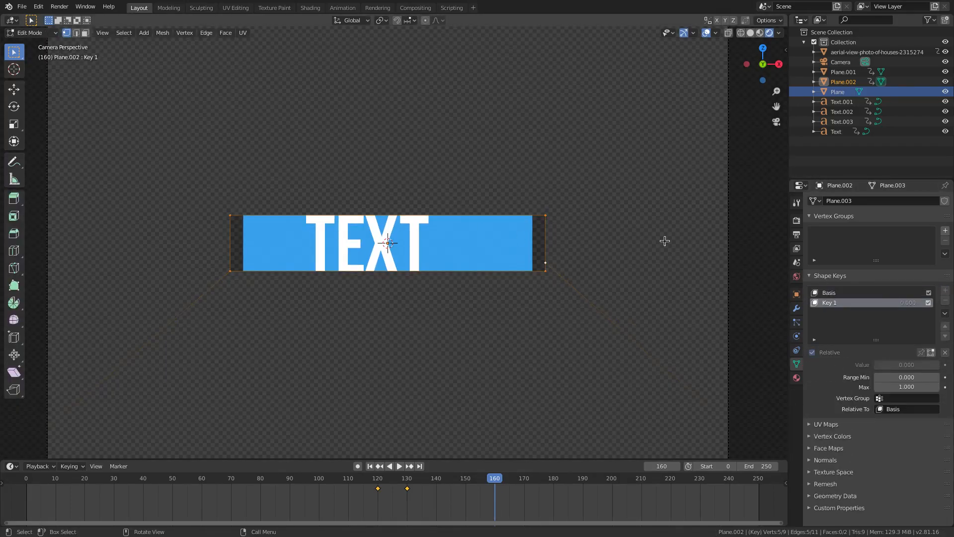
key(s)
key(z)
key(0)
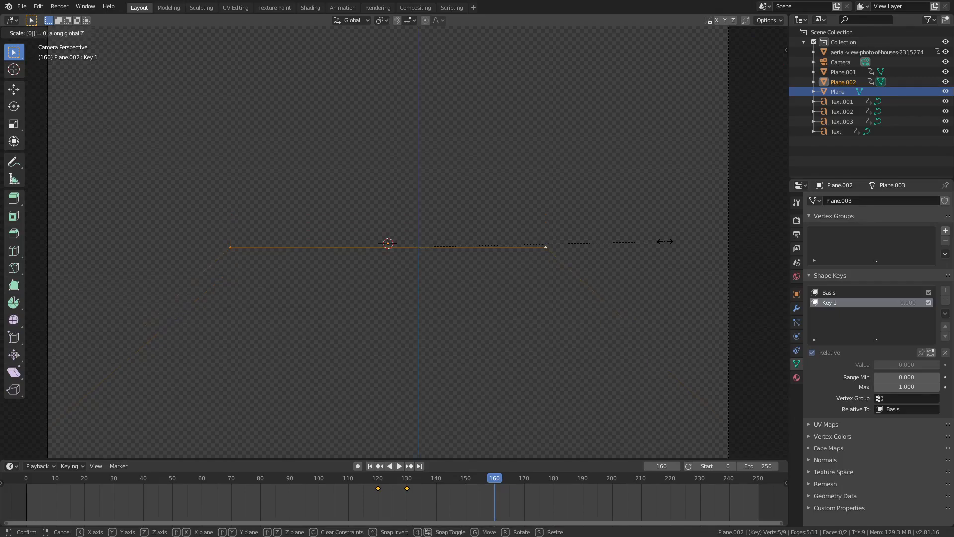
key(Return)
key(Tab)
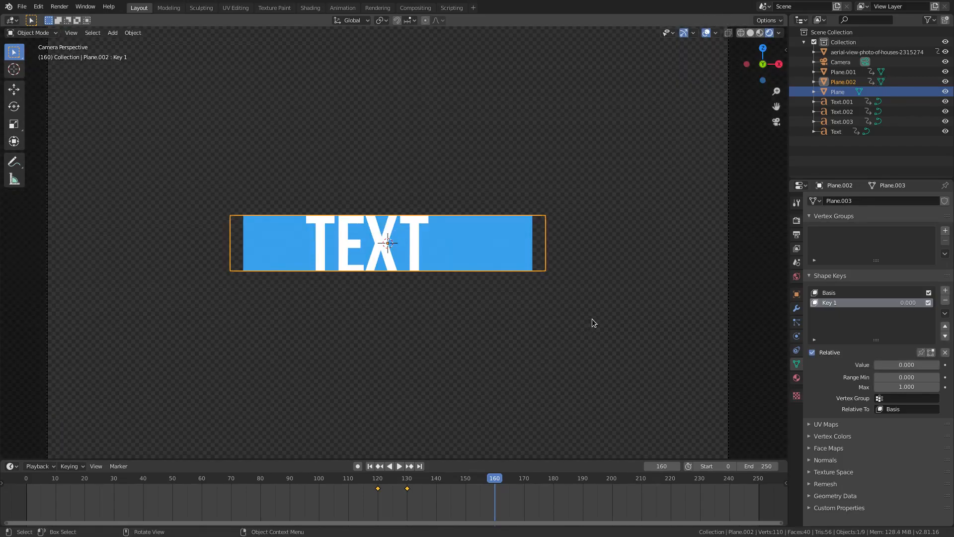
Keyframe the Key 1 shape key value at 0 on frame 160 and at 1 on frame 180, and preview the playback
mouse_move(892, 364)
mouse_down()
mouse_move(939, 364)
mouse_move(879, 364)
mouse_up()
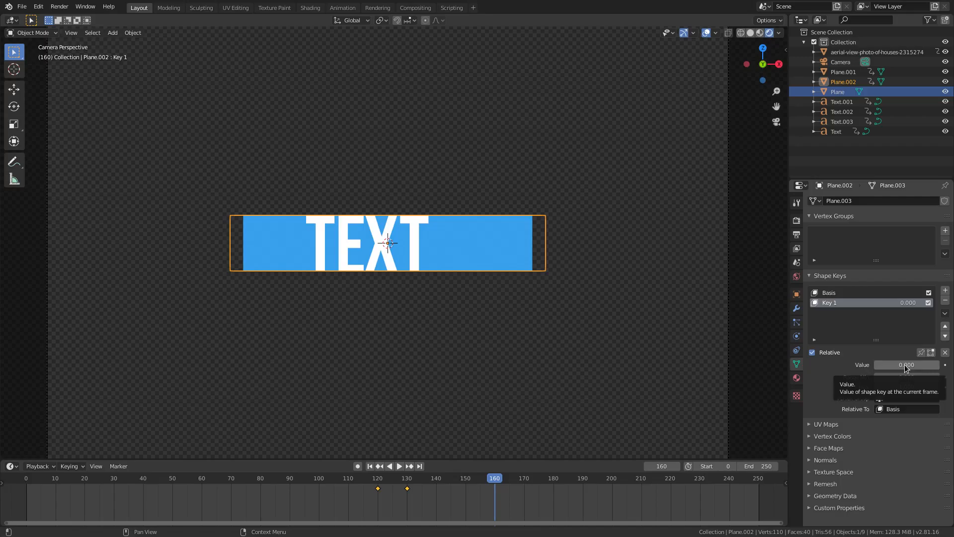
key(i)
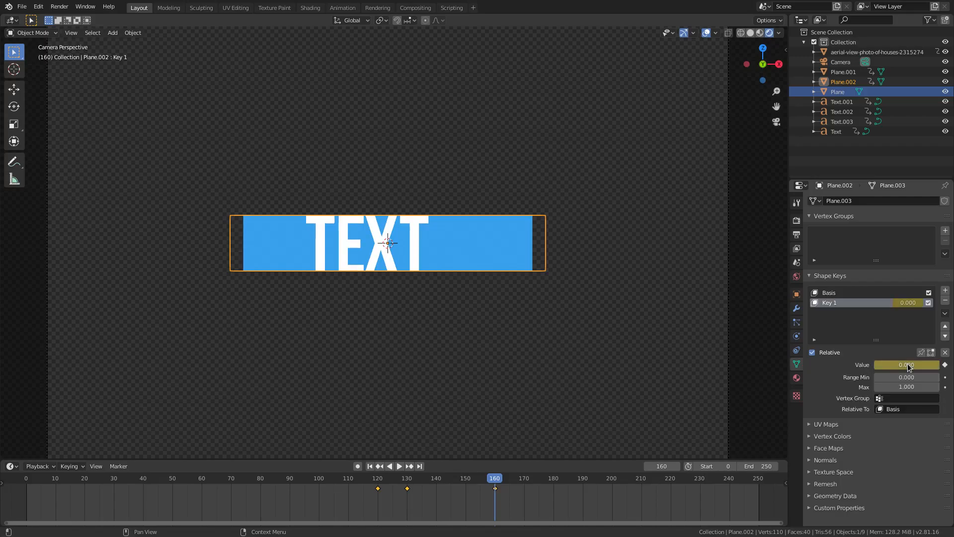
click(553, 483)
drag(894, 365, 921, 363)
key(i)
click(375, 478)
click(399, 466)
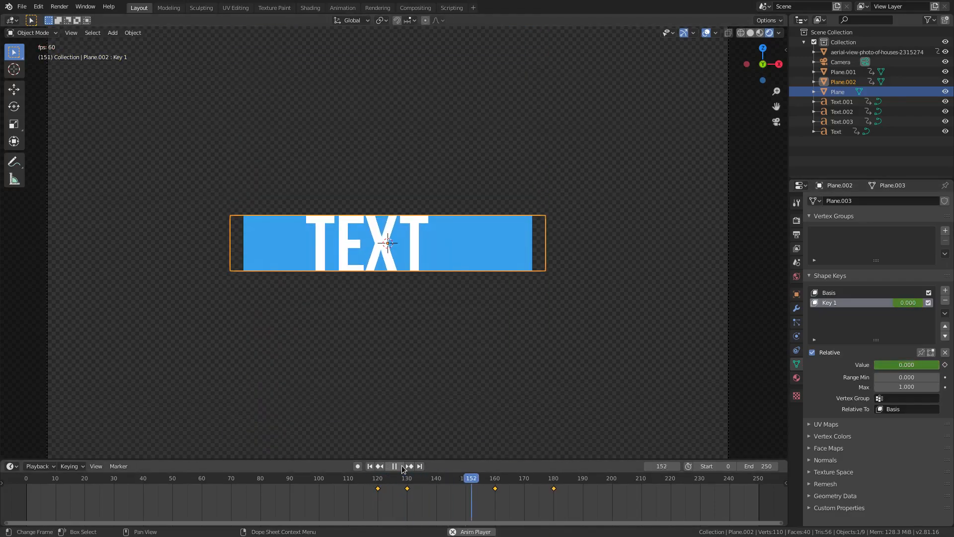
click(400, 466)
At frame 160, scale the holdout frame down along global Z so the opening narrows over the text, and insert a Scaling keyframe
click(483, 480)
drag(483, 481, 495, 480)
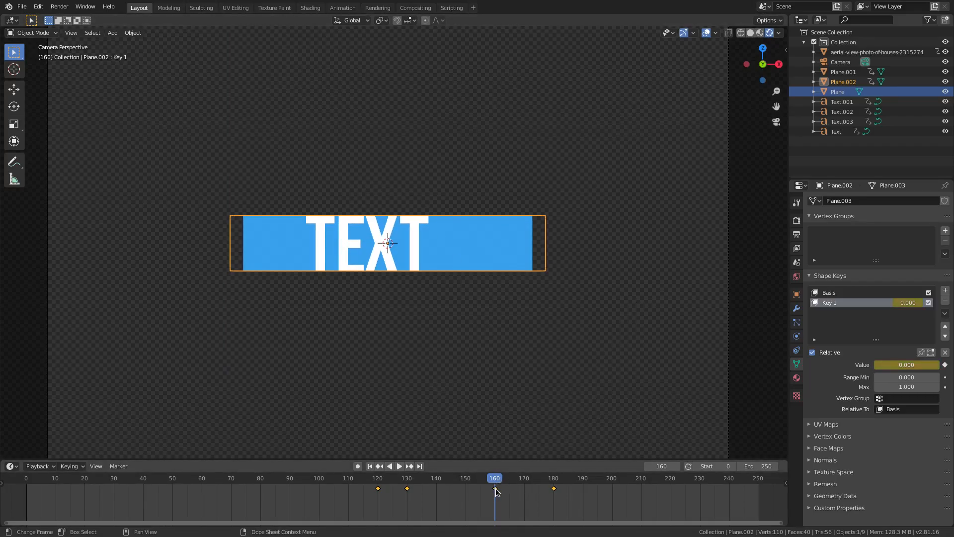
key(s)
key(z)
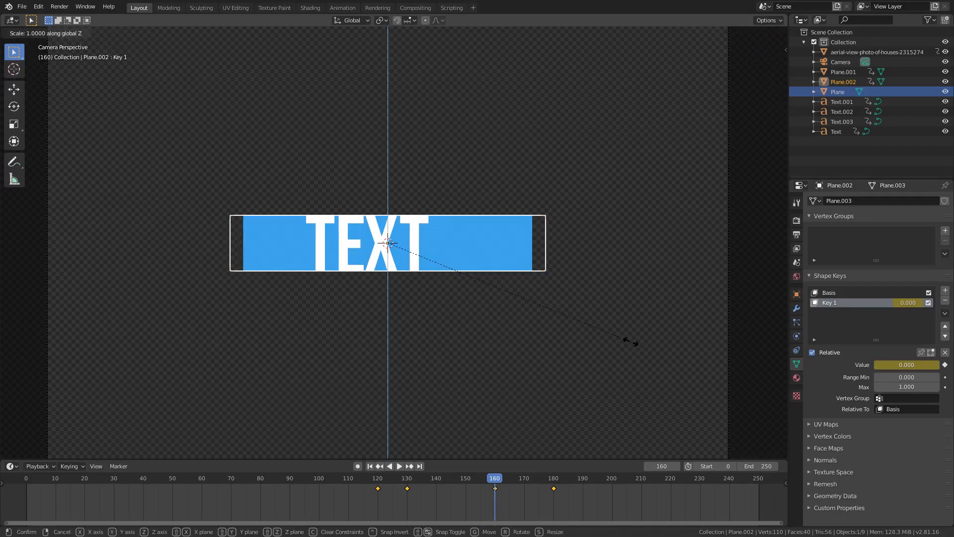
click(559, 314)
key(i)
click(556, 216)
Play back the holdout frame animation from about frame 118 to review how the opening narrows around the text
click(372, 478)
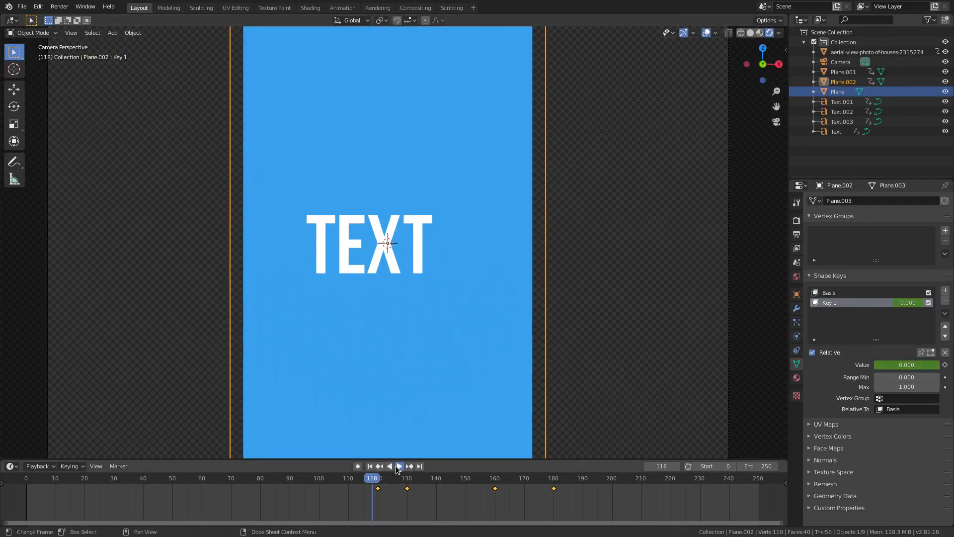
click(399, 466)
click(376, 478)
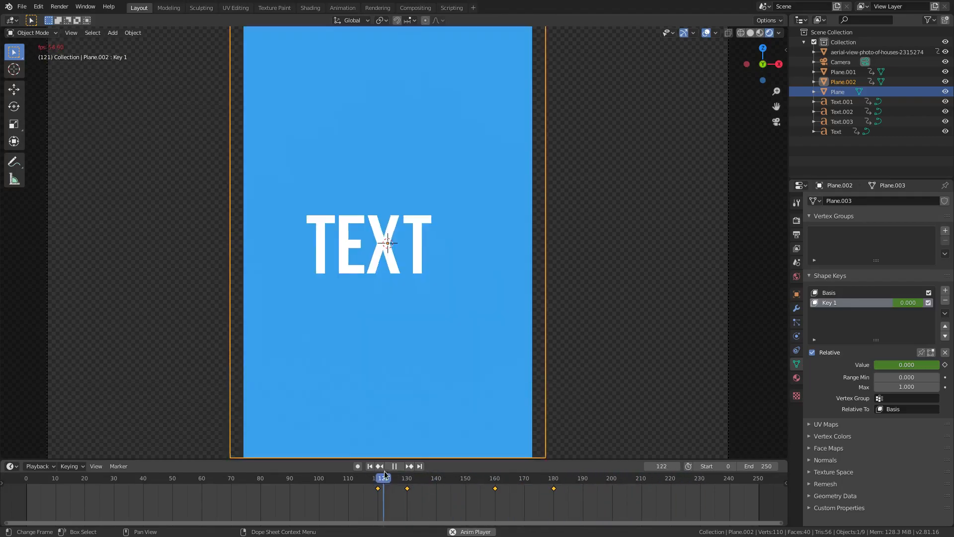
click(394, 475)
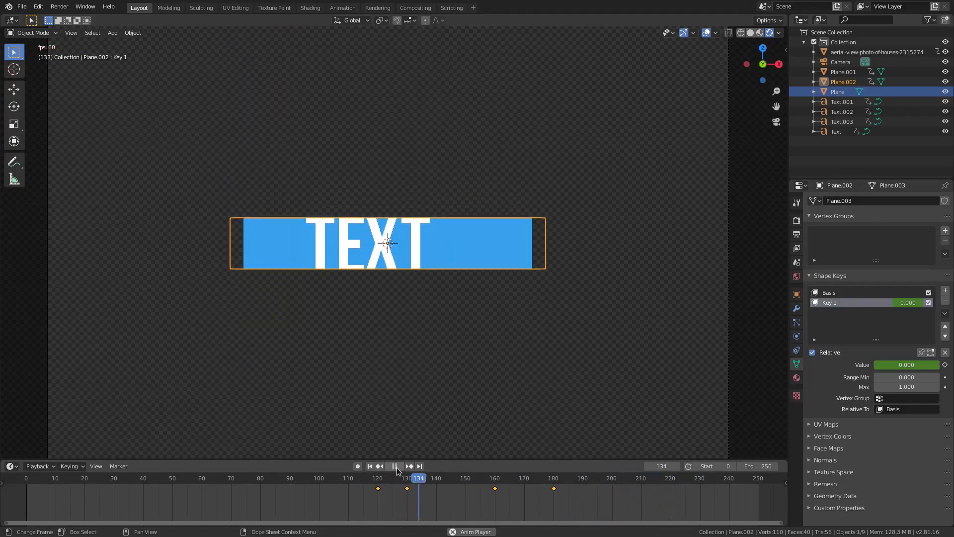
click(394, 475)
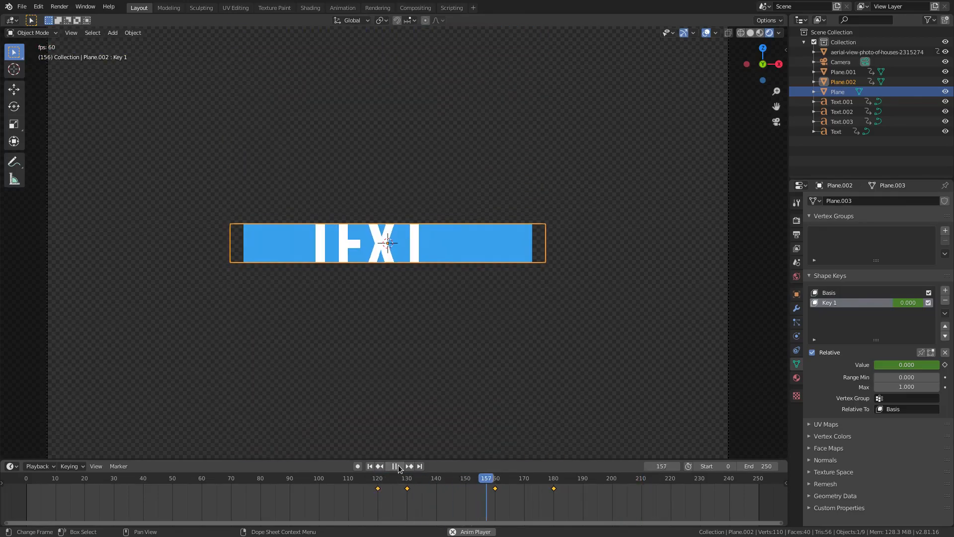
click(395, 466)
click(407, 478)
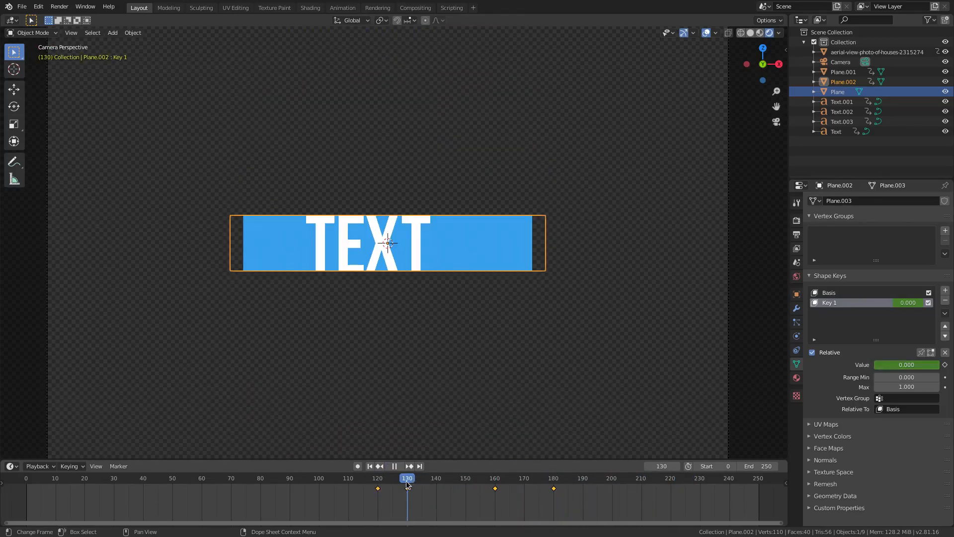
scroll(463, 276, down, 3)
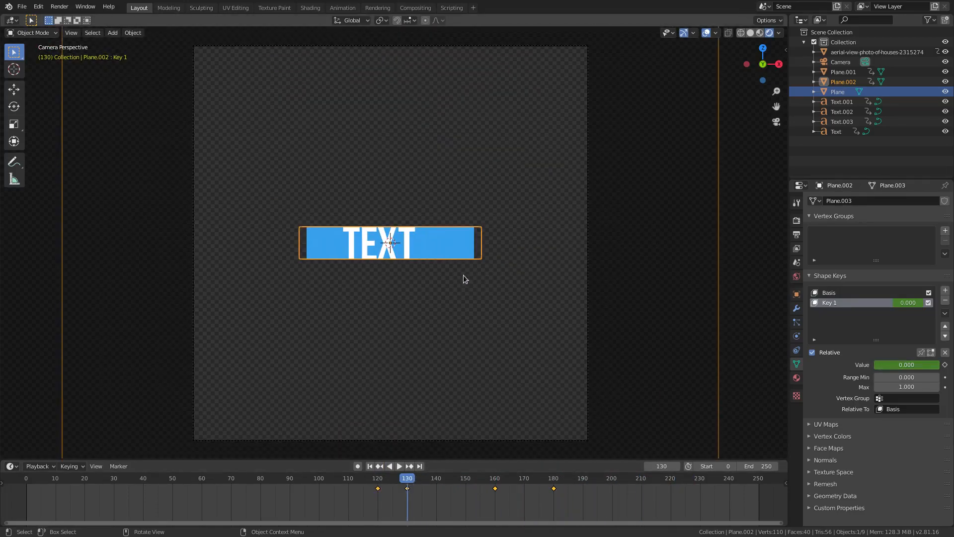
Insert a Rotation keyframe for the holdout frame at frame 160
click(494, 480)
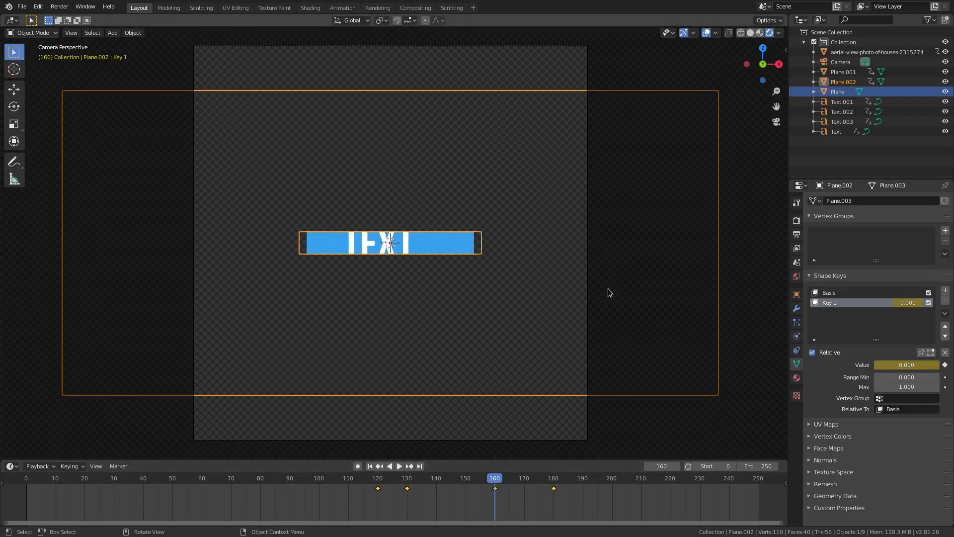
scroll(529, 341, up, 1)
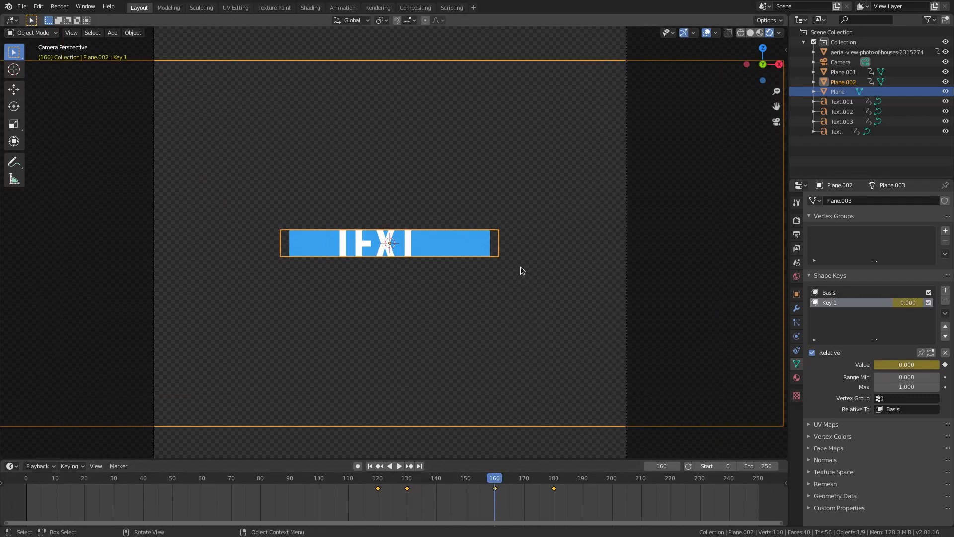
key(i)
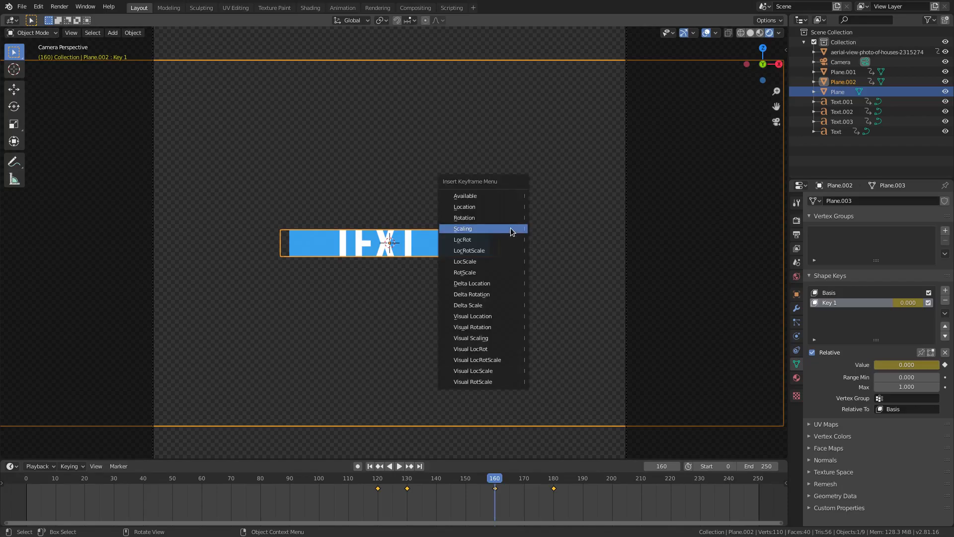
click(518, 217)
At frame 180, rotate the holdout frame counterclockwise about the global Y axis and insert a Rotation keyframe
key(space)
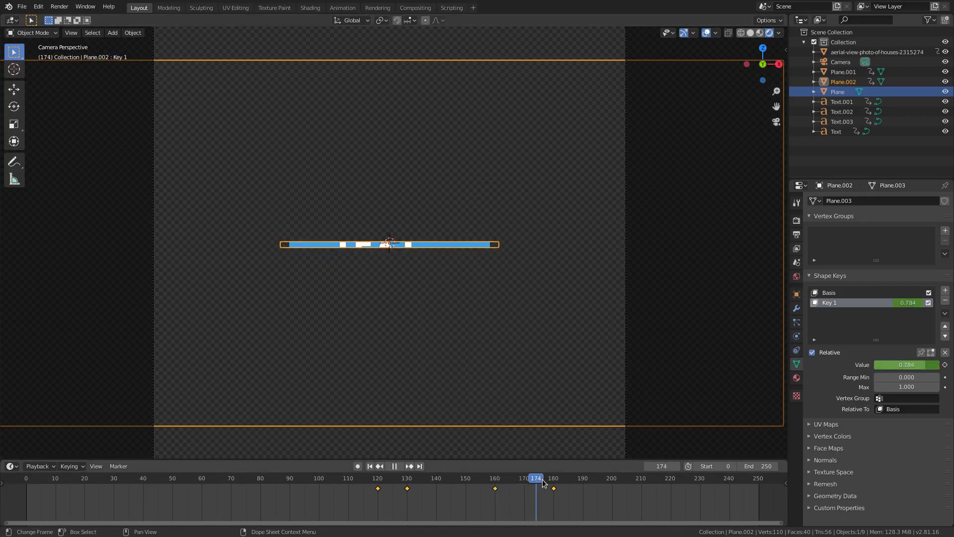
key(space)
key(r)
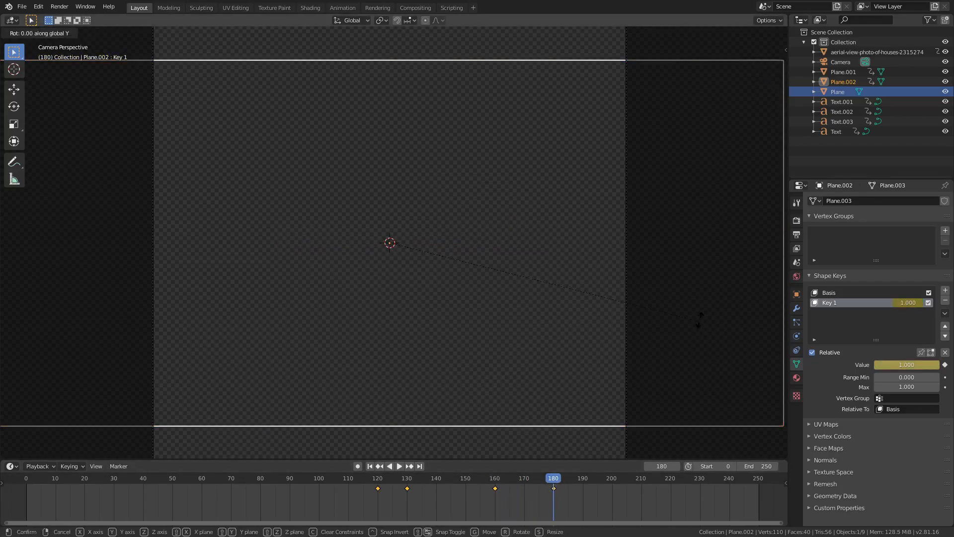
click(694, 241)
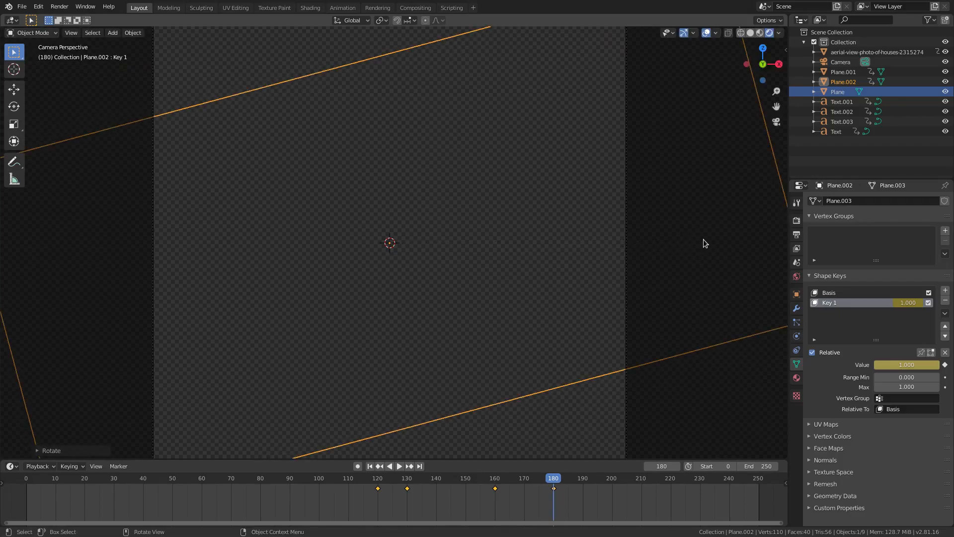
key(i)
click(657, 240)
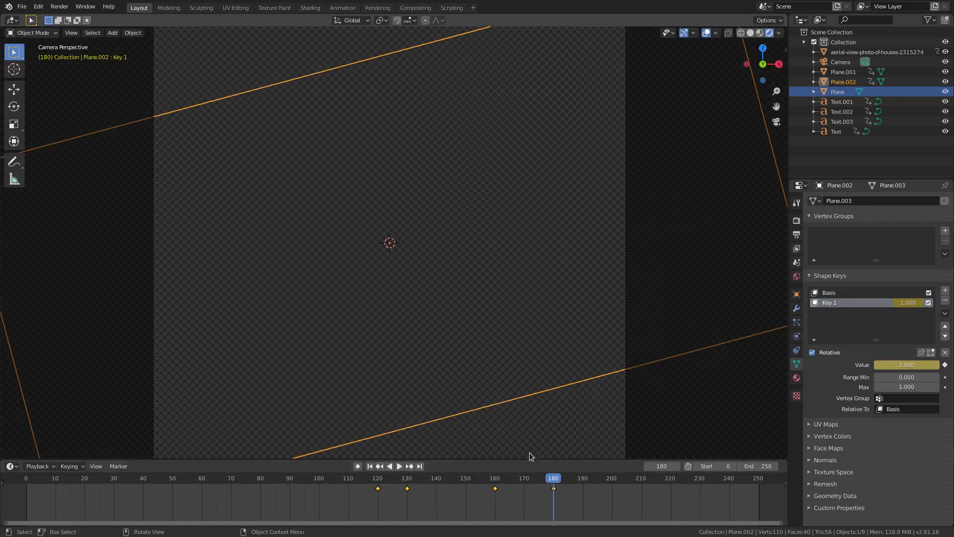
Review the rotating close of the mask up to about frame 181, and preview the animation from frame 0
click(502, 479)
key(space)
mouse_move(549, 481)
mouse_down()
mouse_move(510, 476)
mouse_move(556, 469)
mouse_up()
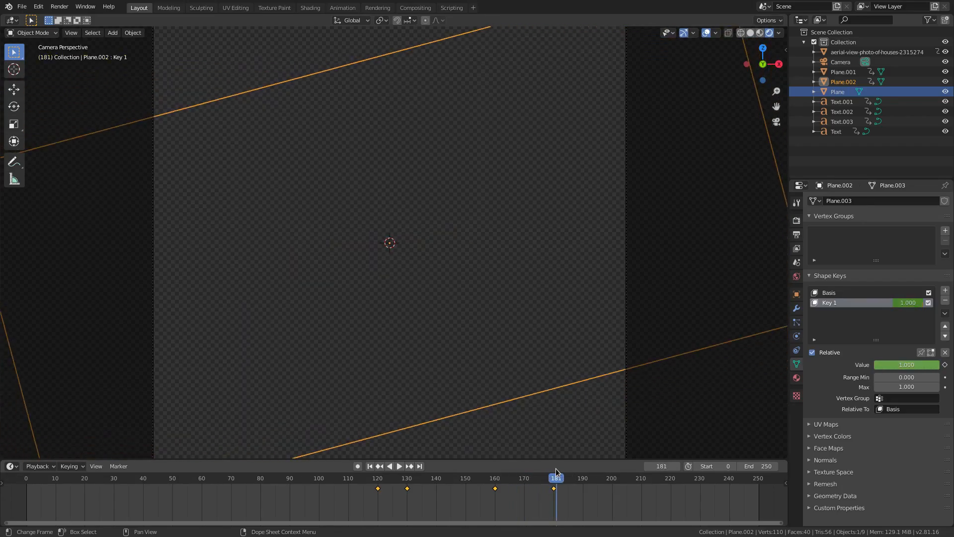
scroll(442, 431, down, 3)
click(25, 476)
key(space)
key(space)
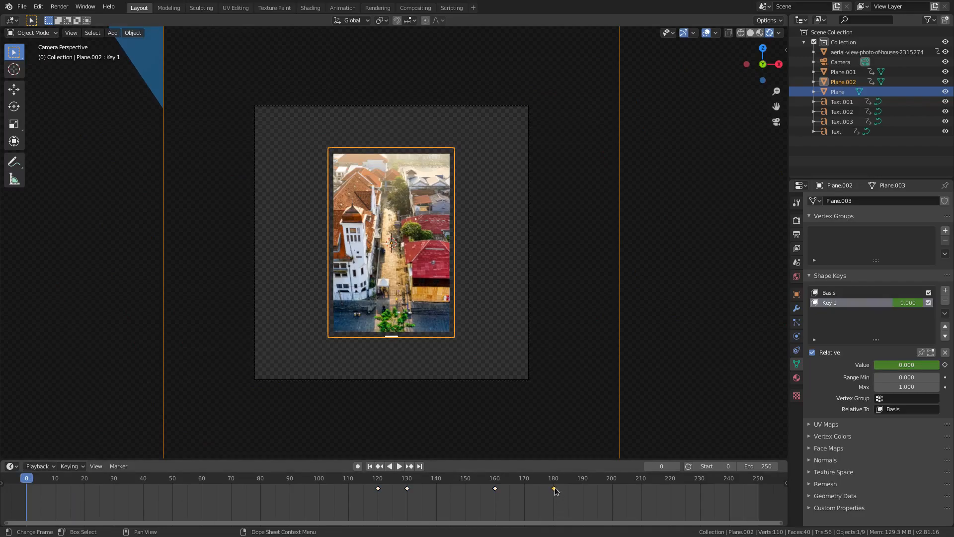
Duplicate the holdout frame's keyframes from frames 180, 160, 130 and 120 to frames 0, 10, 20 and 30 respectively
drag(557, 490, 29, 515)
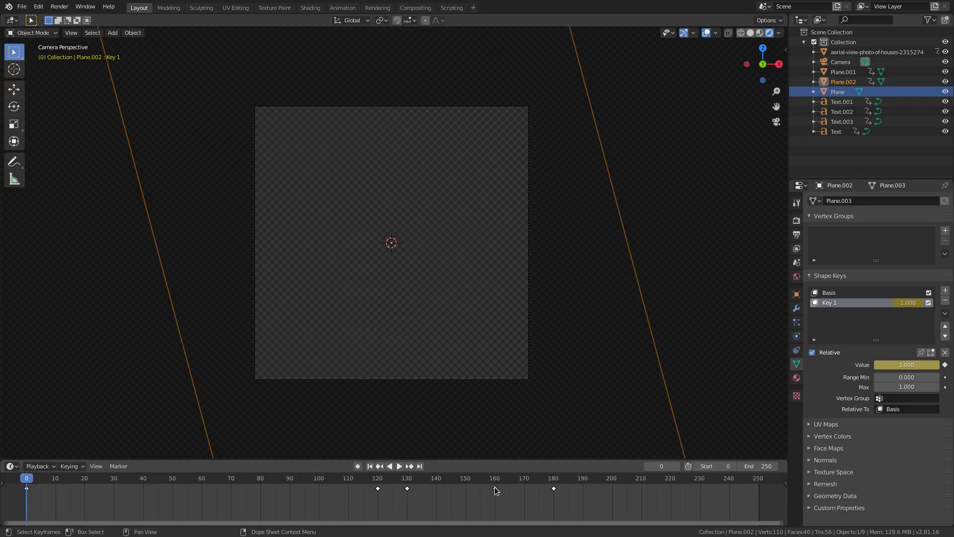
key(shift+d)
click(57, 494)
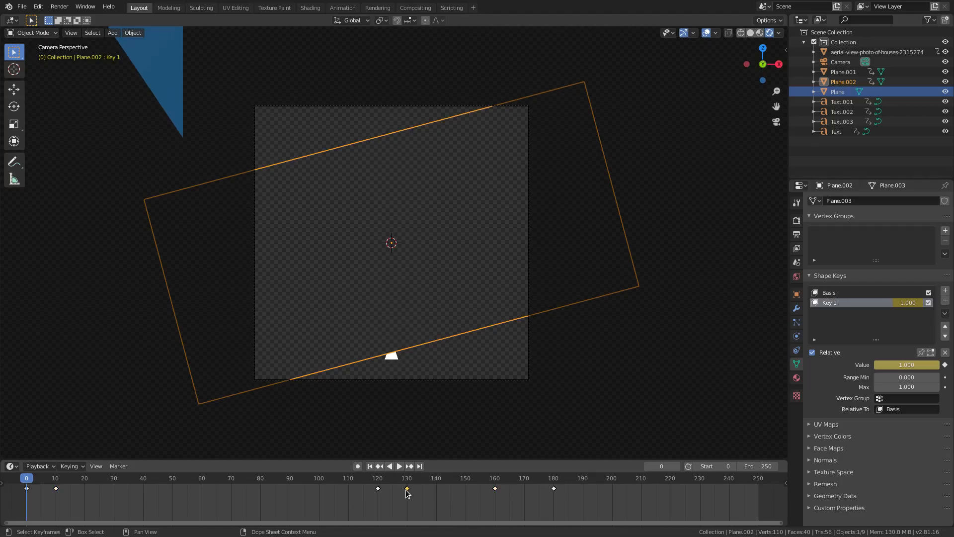
key(shift+d)
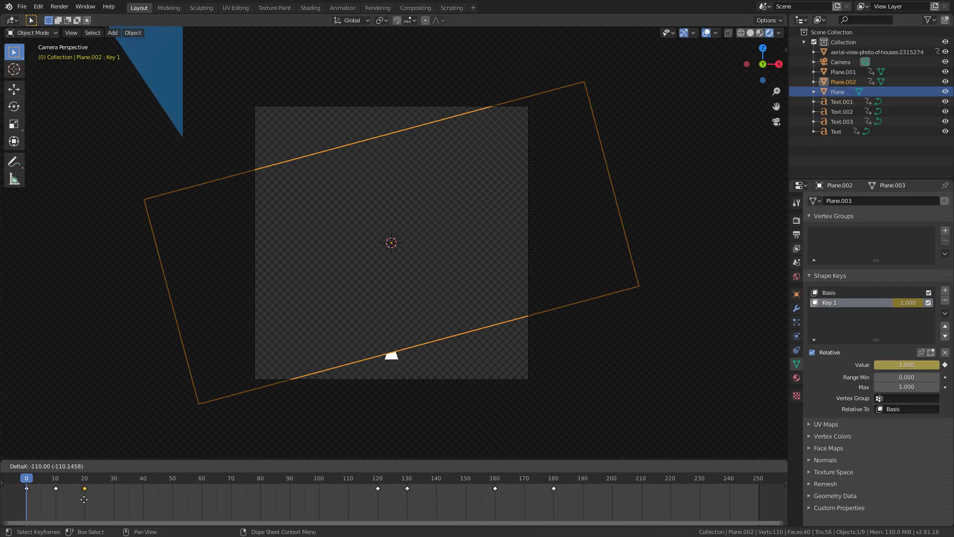
click(83, 502)
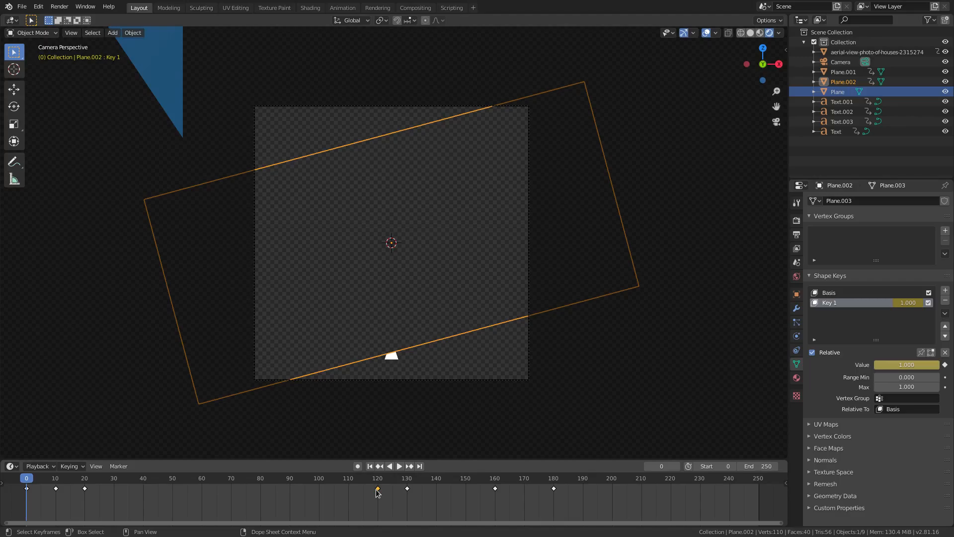
key(shift+d)
click(114, 505)
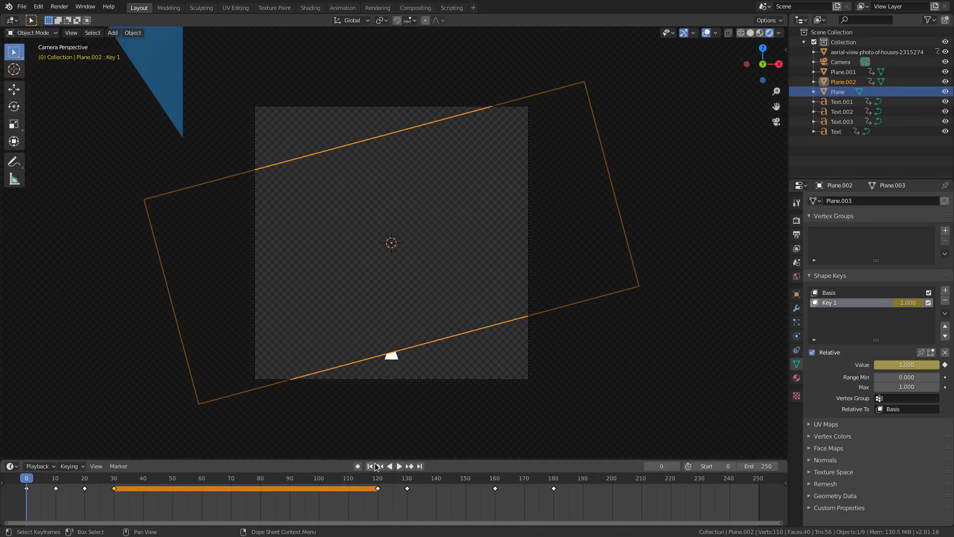
Play back the mirrored opening animation and return to frame 0 to check the mask's coverage of the camera frame
click(400, 466)
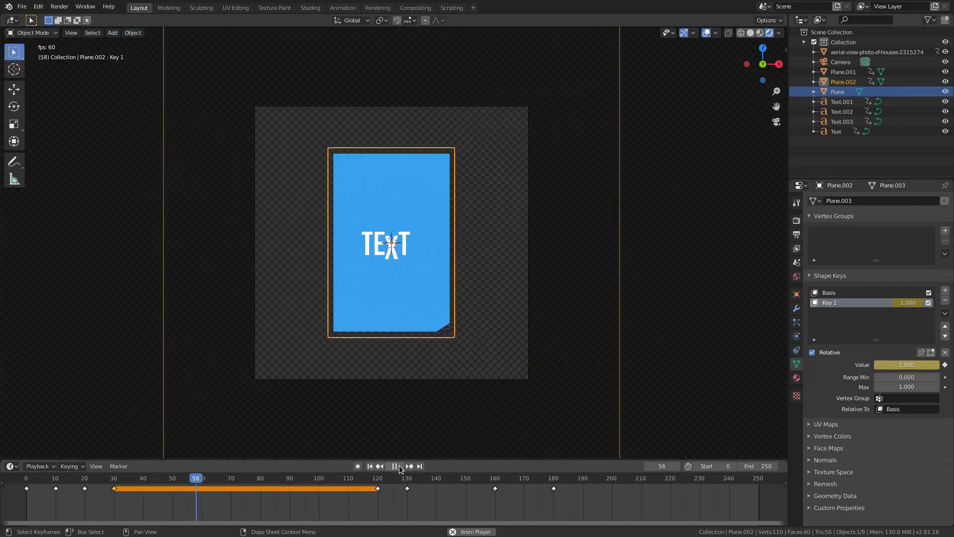
click(51, 478)
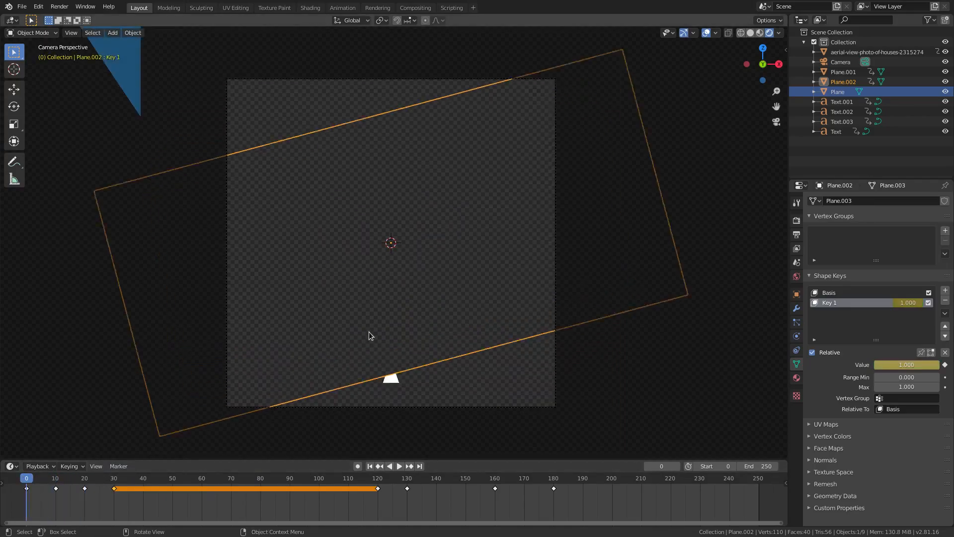
key(Escape)
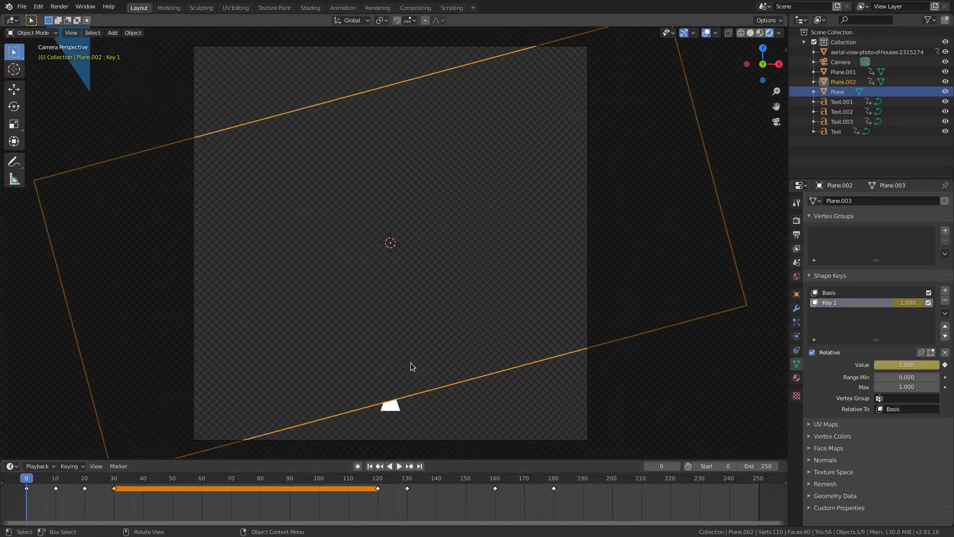
scroll(411, 365, down, 2)
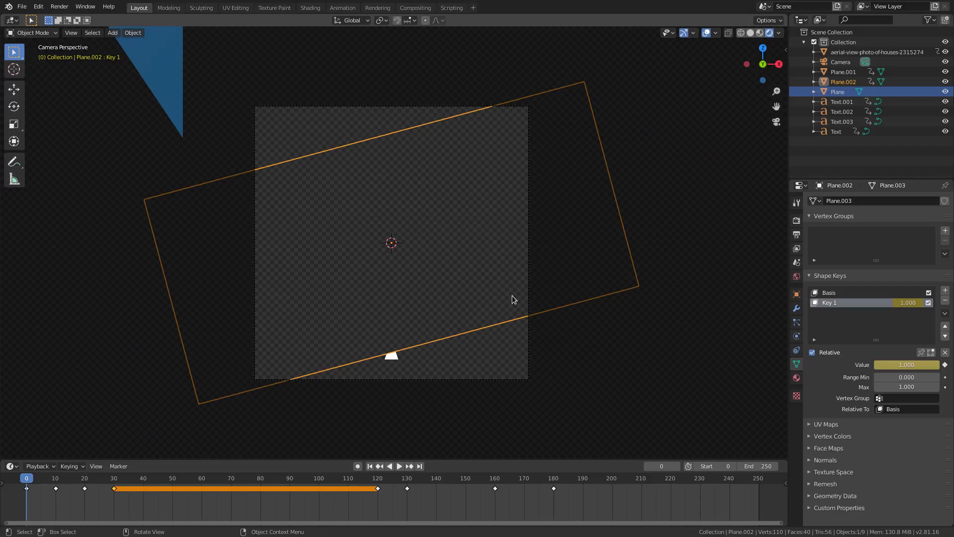
Select all of the holdout frame's vertices in Edit Mode
key(Tab)
right_click(636, 296)
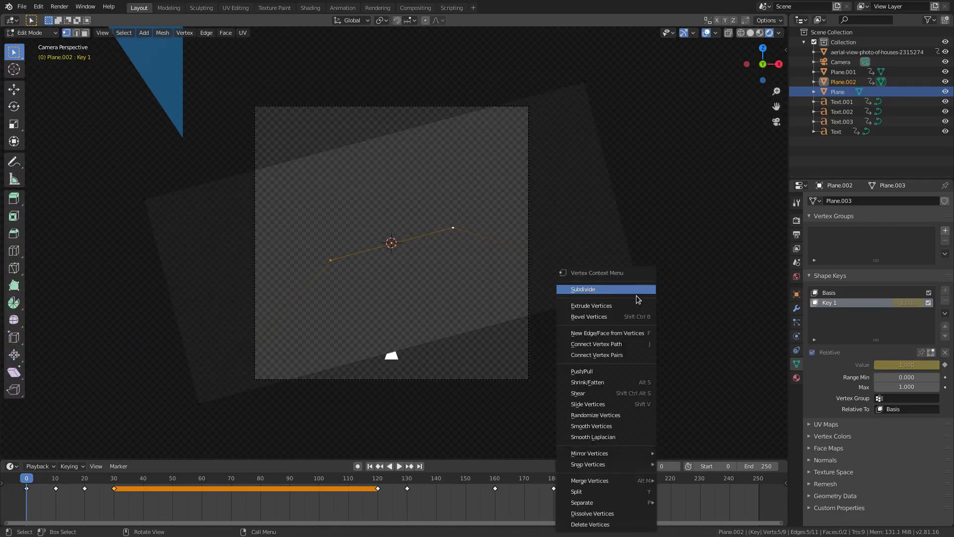
key(a)
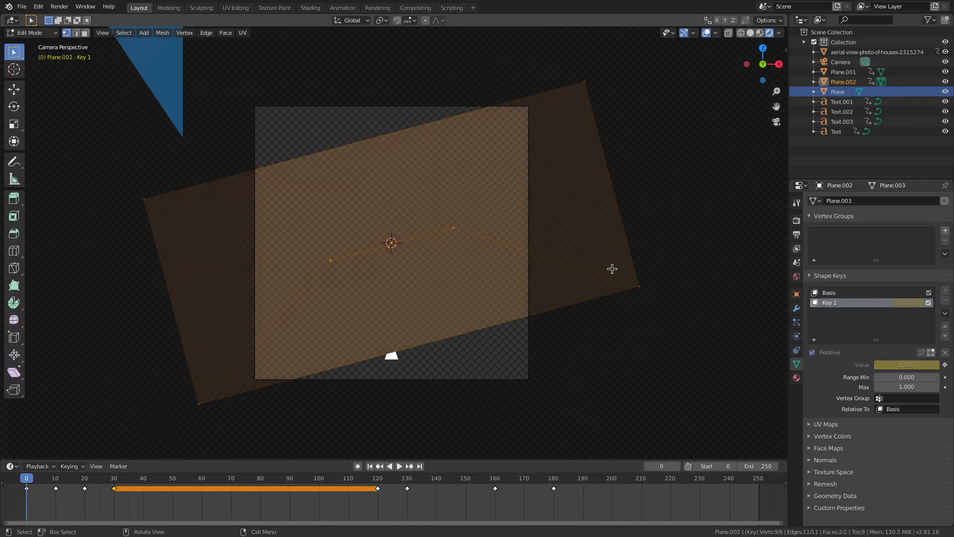
key(s)
key(x)
key(x)
right_click(657, 206)
key(s)
key(z)
key(z)
right_click(649, 166)
Scale the selected vertices of Key 1 by about 1.64 along local Y, return to Object Mode and check the playback
key(s)
key(y)
key(y)
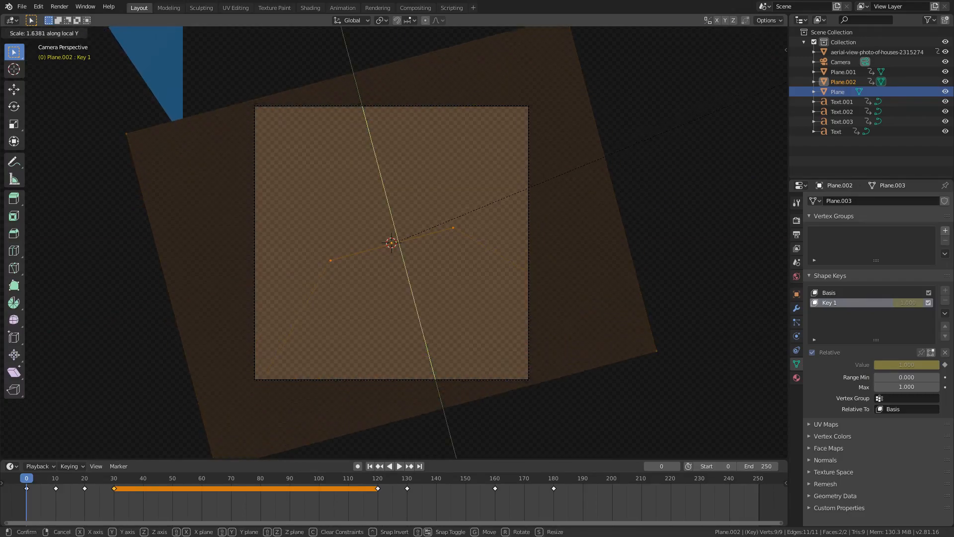
click(2, 175)
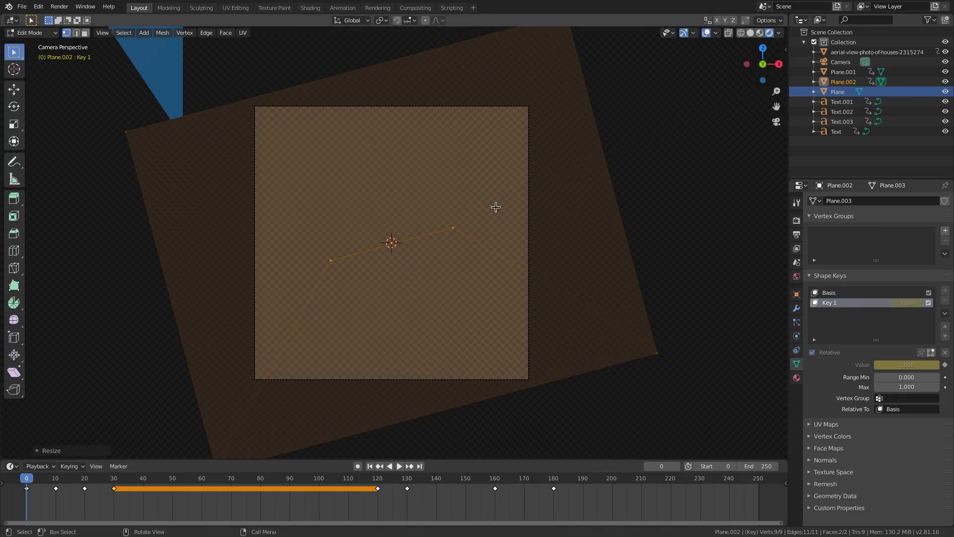
key(Tab)
key(space)
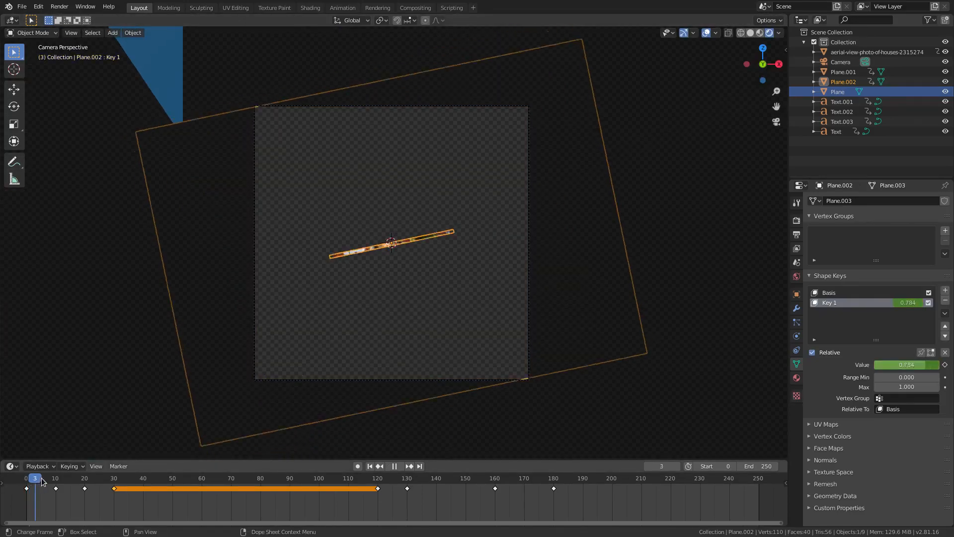
At frame 10, scale the holdout mask by about 1.4 along its local Y axis and insert a Rotation keyframe
drag(66, 478, 55, 479)
key(s)
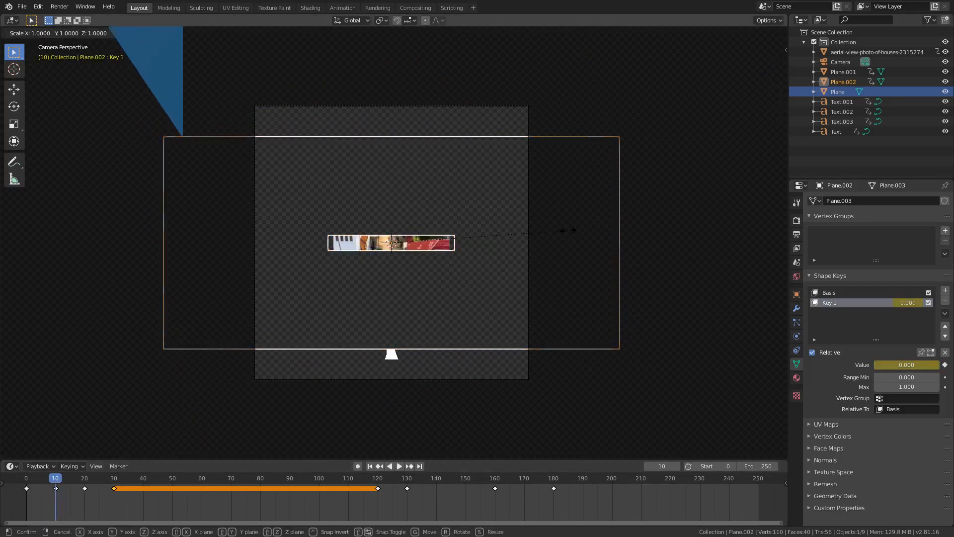
key(y)
key(y)
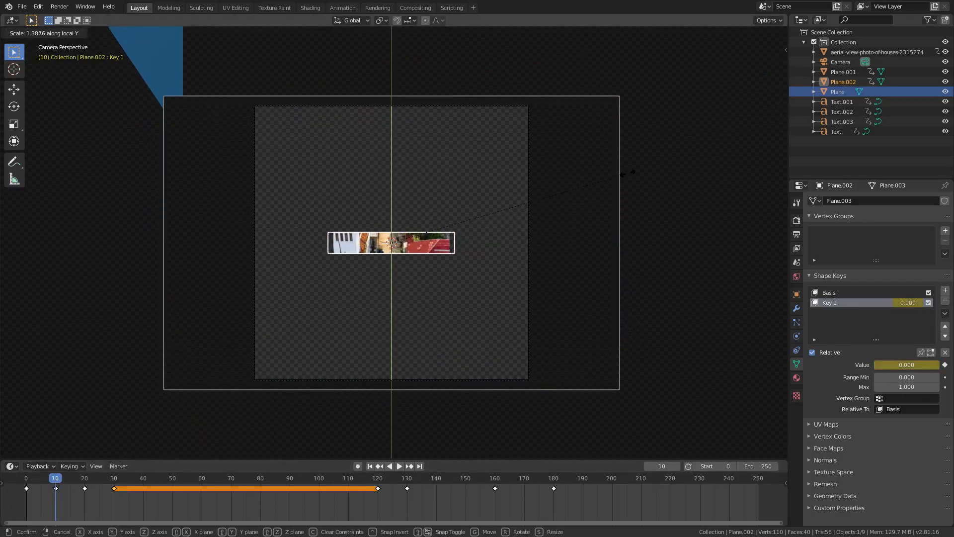
click(623, 173)
key(i)
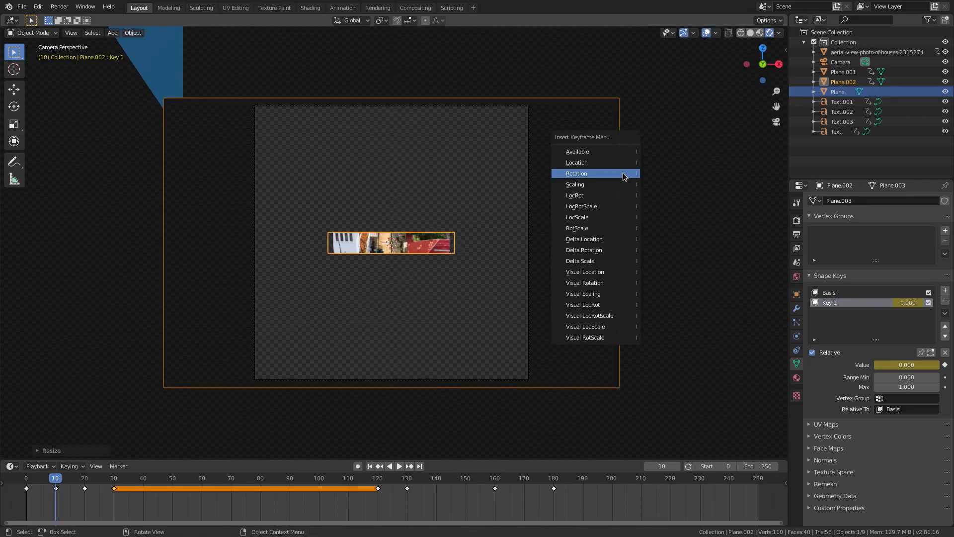
click(625, 174)
Play back the opening, go to frame 34 and examine the letters beneath the photo's lower edge from the camera and from an angle
key(space)
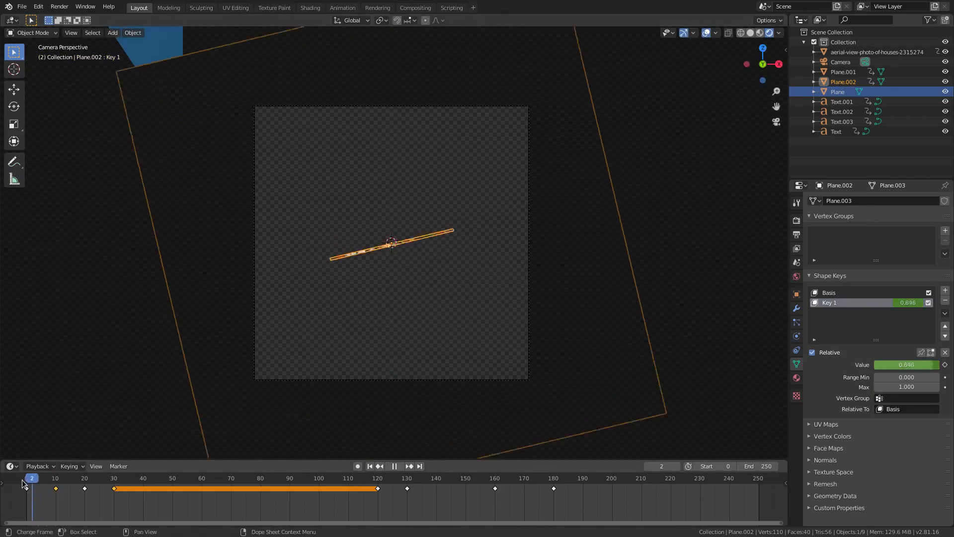
drag(66, 484, 124, 494)
scroll(369, 365, up, 4)
middle_drag(369, 367, 404, 282)
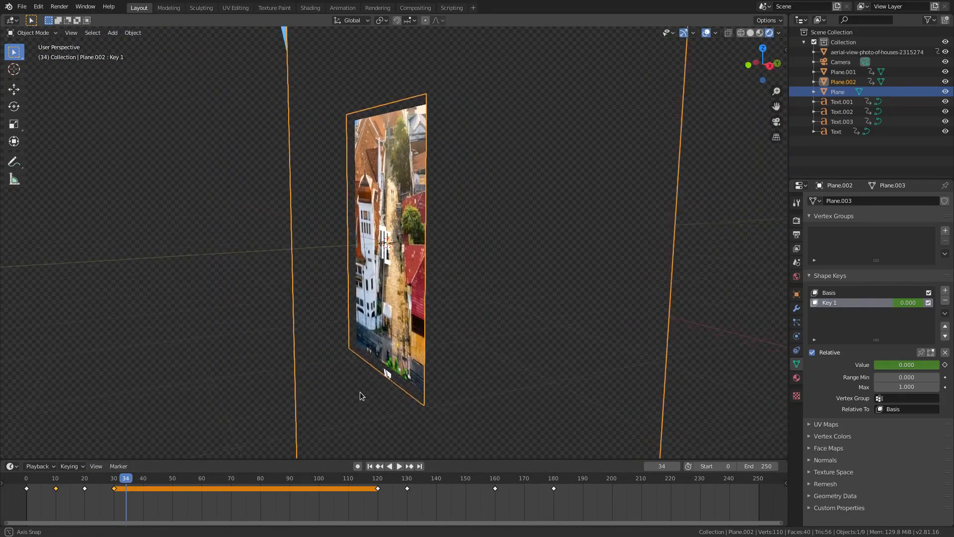
key(KP_0)
scroll(408, 293, up, 3)
click(411, 297)
scroll(410, 291, up, 3)
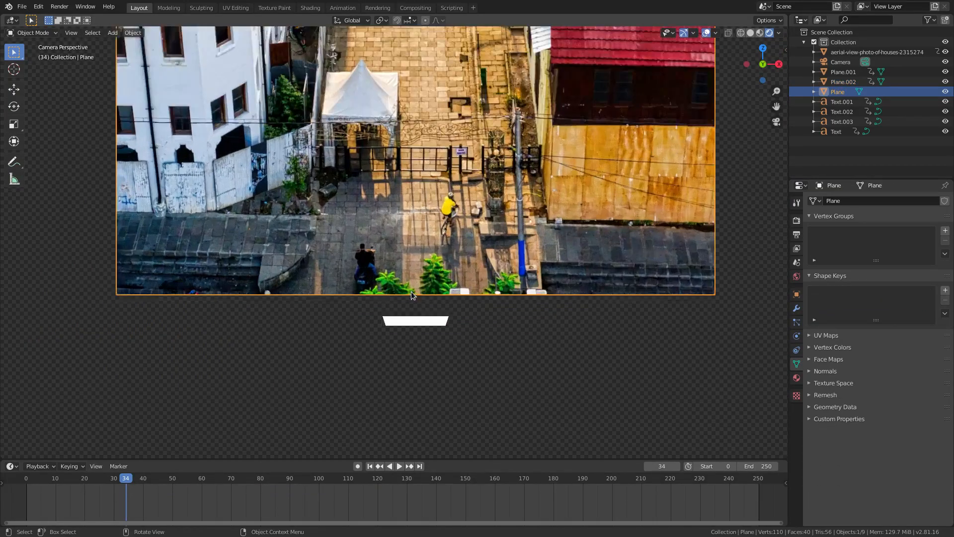
Restore the mistakenly deleted rotating holdout mask Plane.002 and hide it in the viewport instead
middle_drag(416, 332, 418, 360)
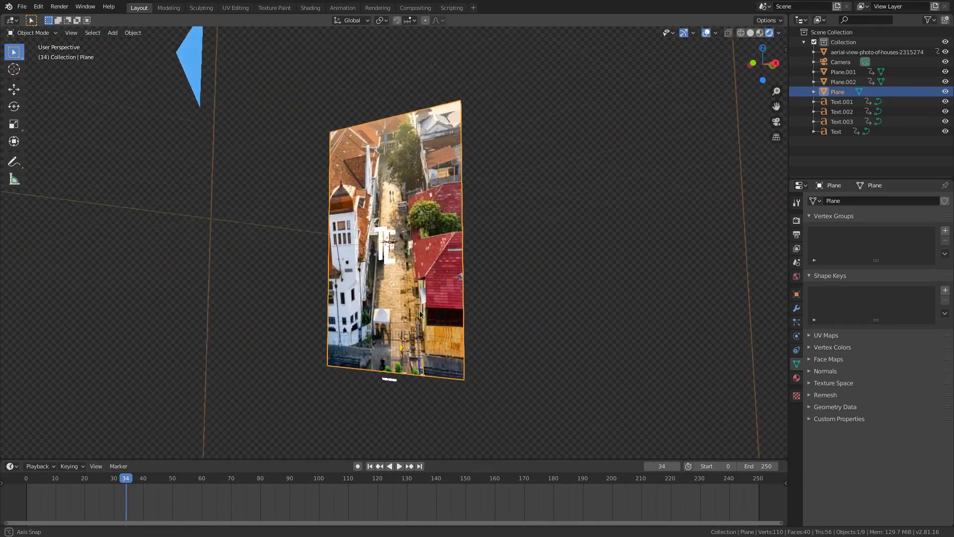
middle_drag(350, 408, 345, 424)
click(446, 430)
key(Delete)
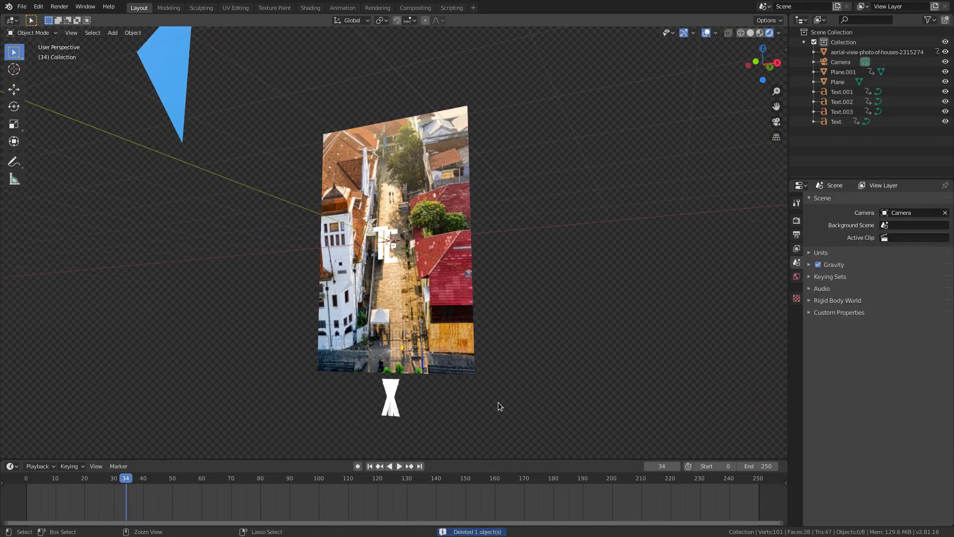
middle_drag(446, 453, 416, 330)
scroll(417, 330, up, 6)
shift+middle_drag(391, 434, 430, 261)
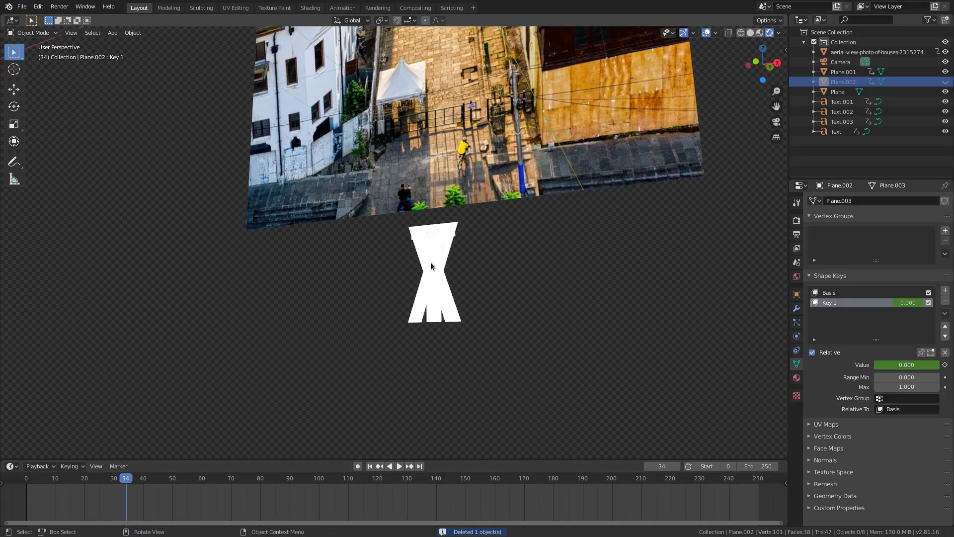
Try to select the white letters below the photo, turn on the viewport overlays and switch to Solid shading
click(432, 253)
shift+click(432, 253)
shift+click(432, 251)
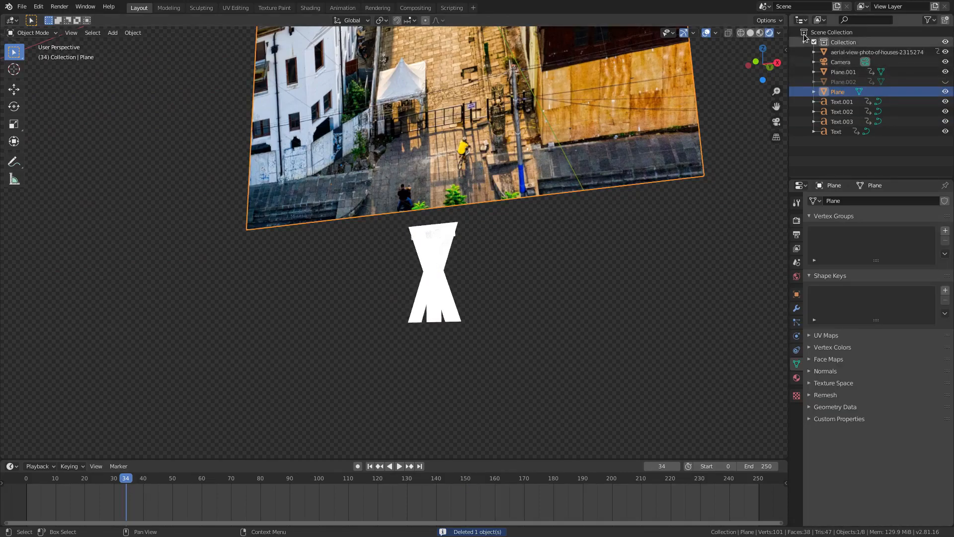
middle_drag(689, 61, 737, 47)
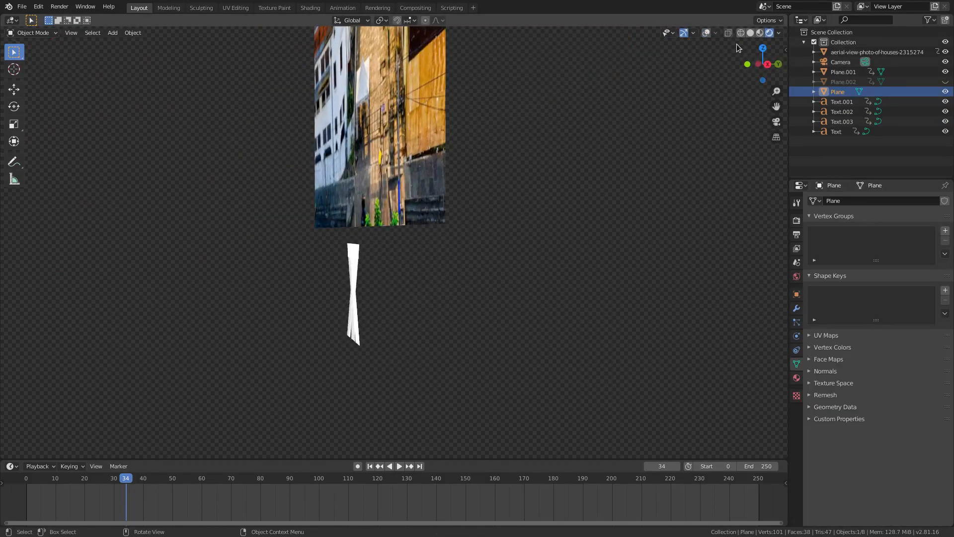
click(706, 33)
click(751, 33)
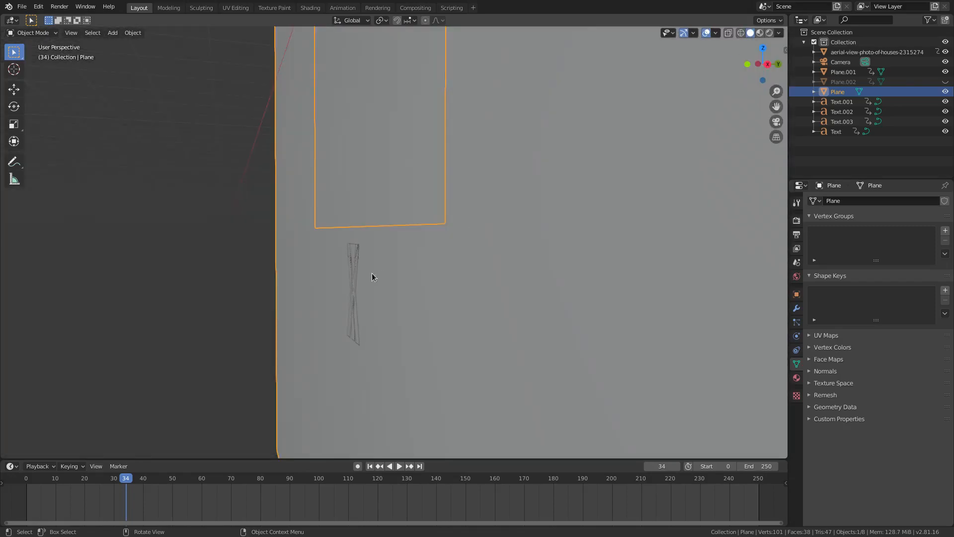
Move the static plane with the rectangular opening along Y so it sits in front of the letters, and check it through the camera
middle_drag(368, 273, 400, 271)
click(402, 270)
scroll(426, 280, up, 3)
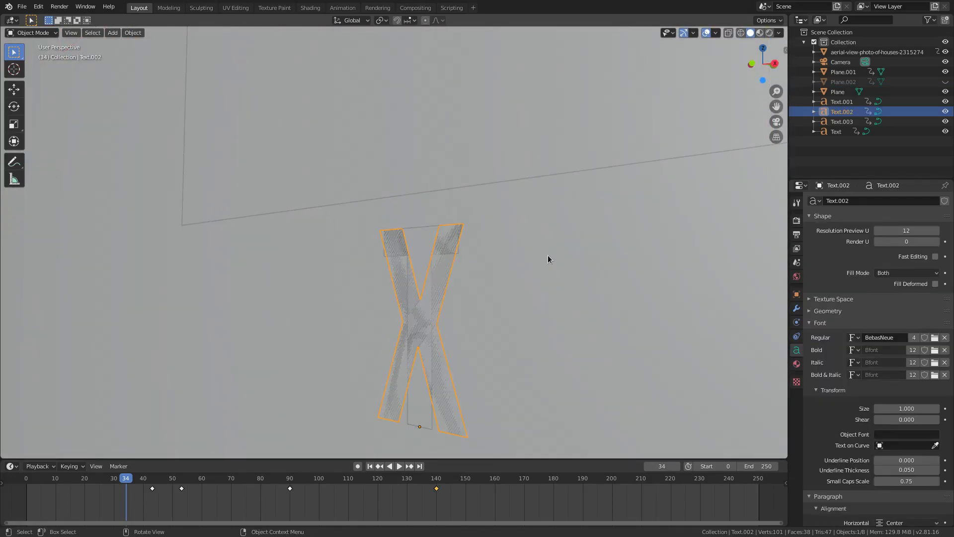
click(548, 258)
middle_drag(547, 258, 408, 293)
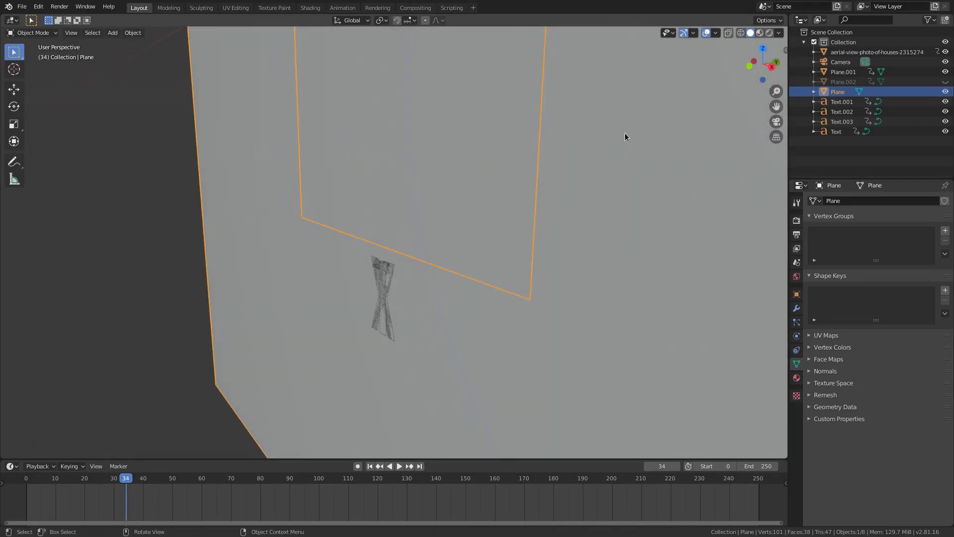
middle_drag(423, 345, 360, 350)
key(g)
key(y)
click(485, 295)
key(KP_0)
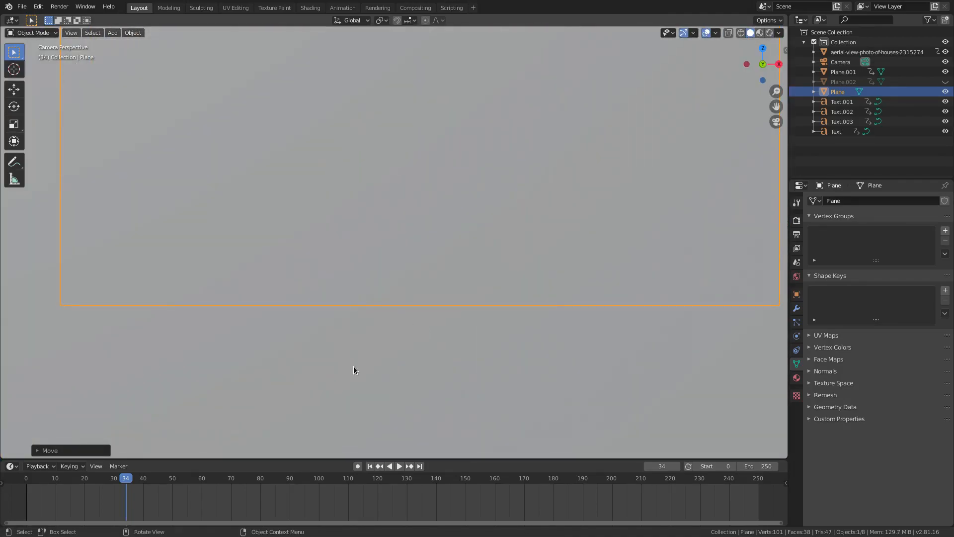
Switch the viewport back to Rendered shading and preview the opening frames, ending on frame 8
scroll(360, 298, down, 2)
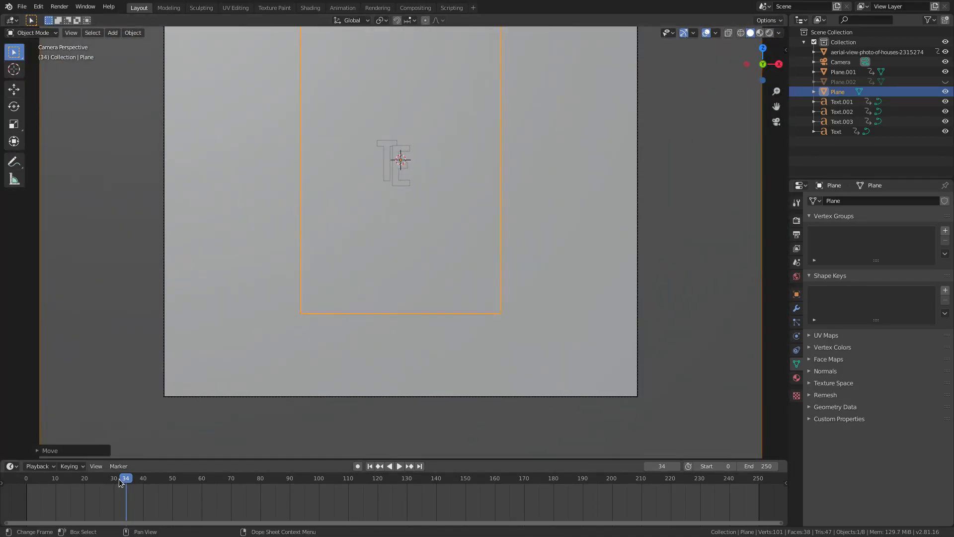
key(space)
click(770, 32)
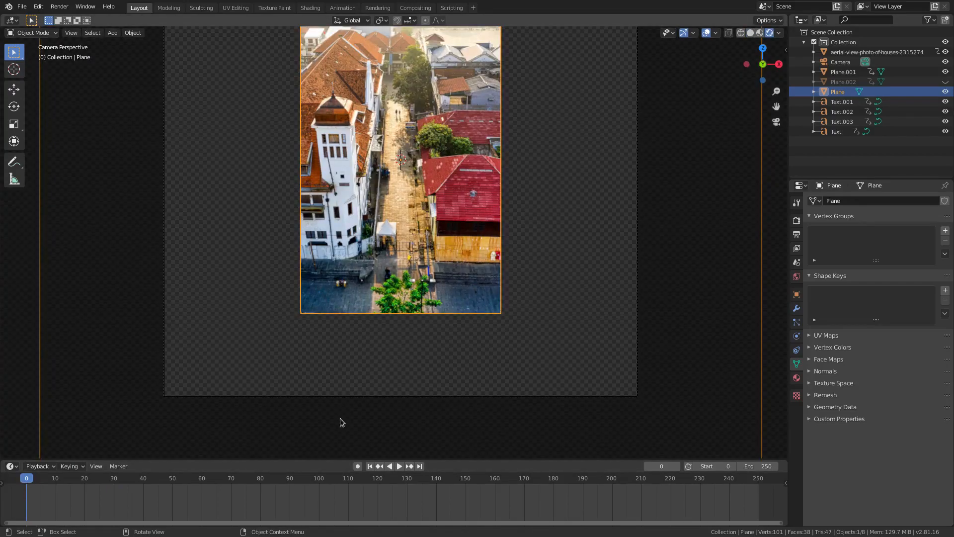
click(401, 466)
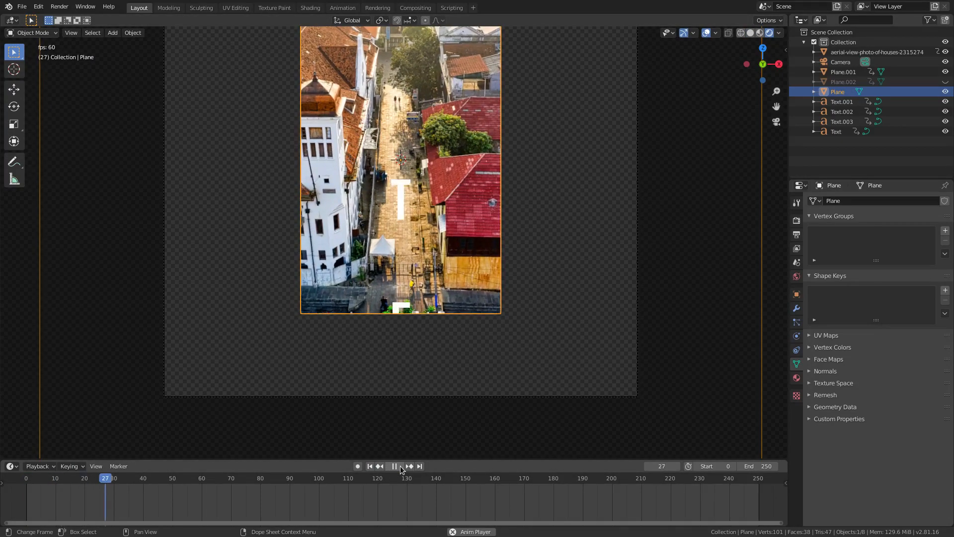
key(space)
drag(66, 485, 50, 485)
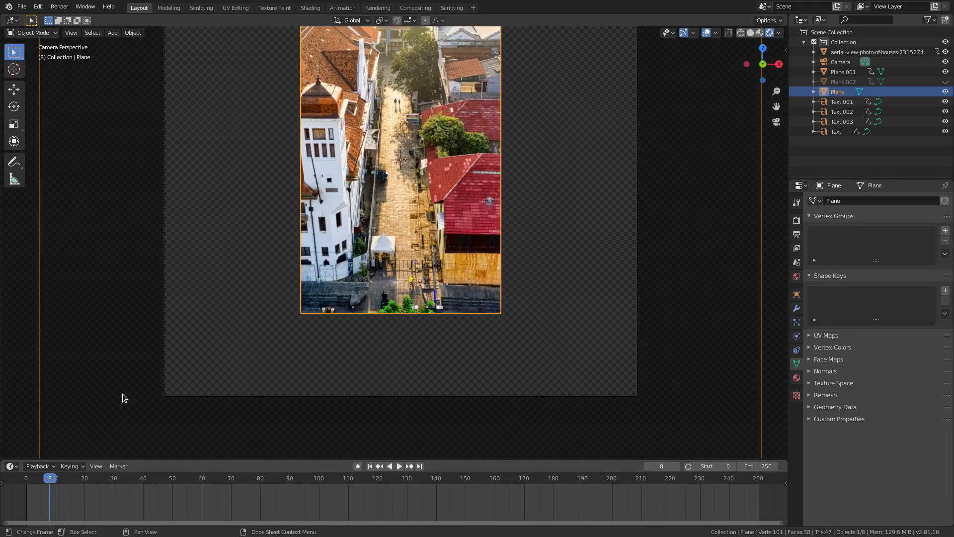
Unhide the rotating holdout mask and play the full animation from frame 0 with the viewport overlays turned off
key(alt+h)
click(370, 467)
click(401, 466)
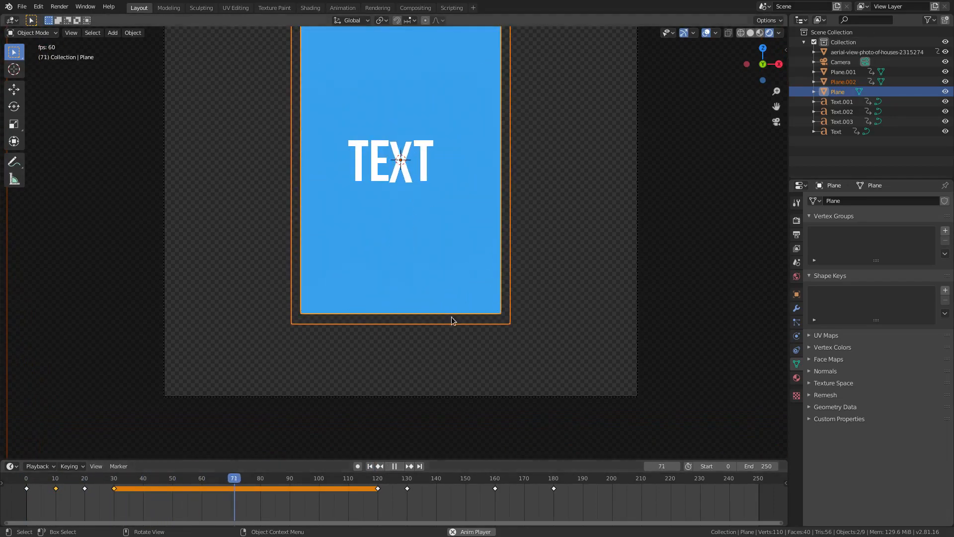
scroll(591, 174, down, 2)
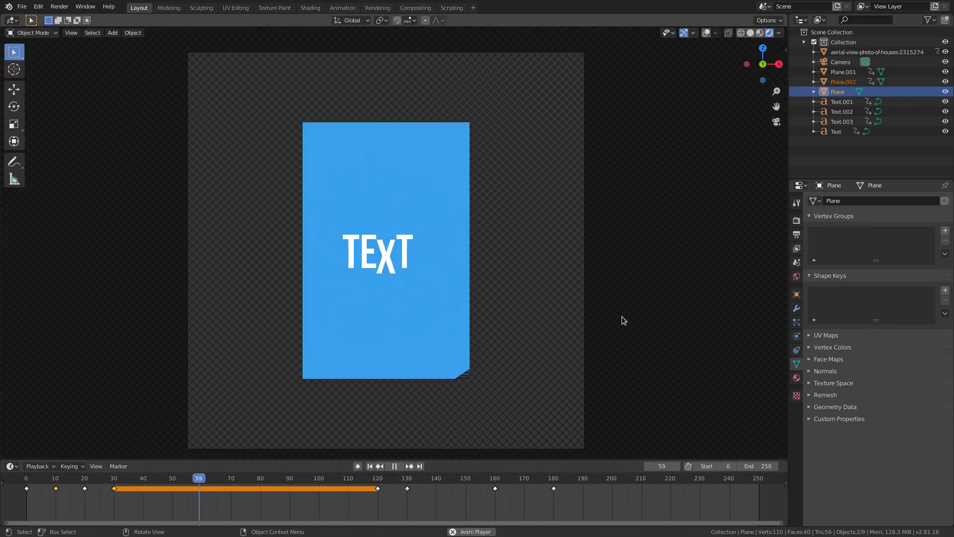
scroll(621, 320, up, 1)
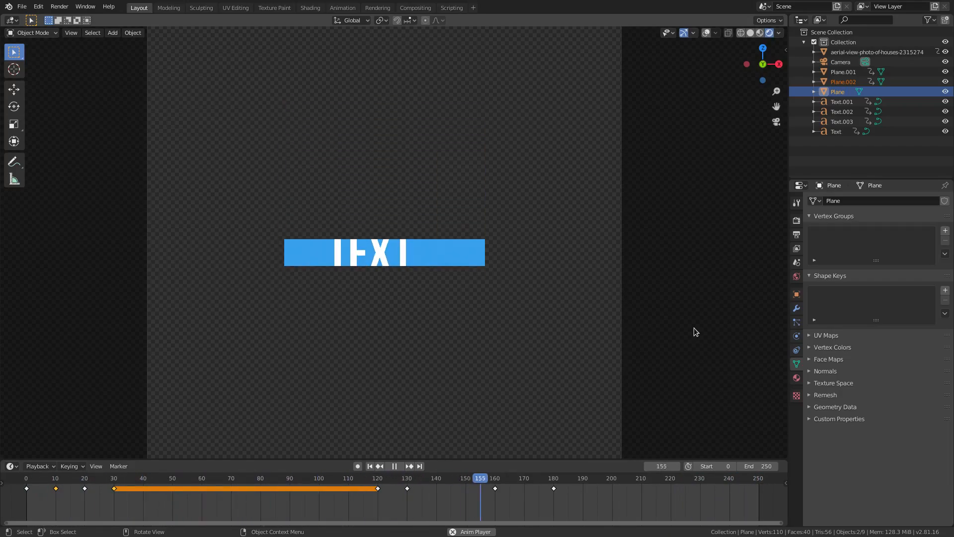
Set the animation's end frame to 190 and replay it from the start
click(395, 466)
click(760, 468)
text(190)
key(Return)
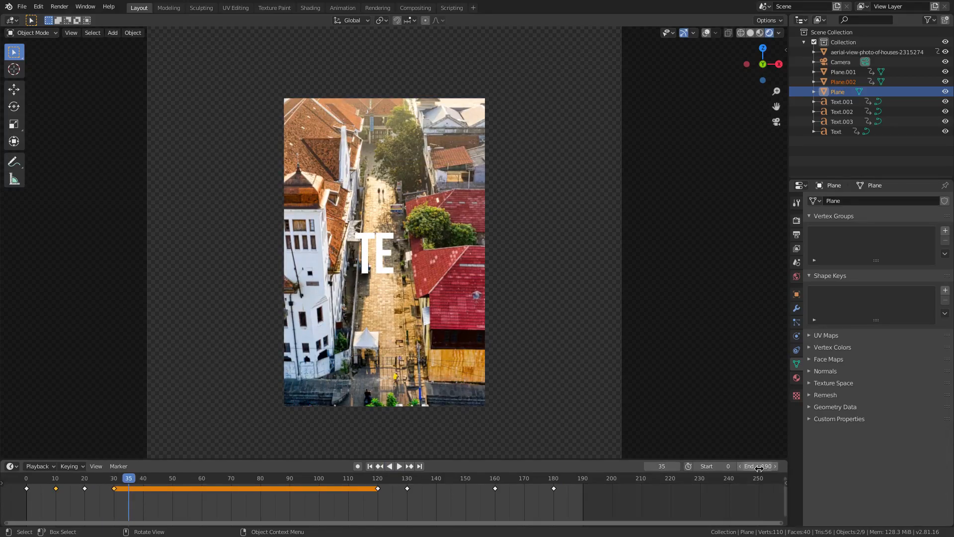
click(369, 466)
click(400, 466)
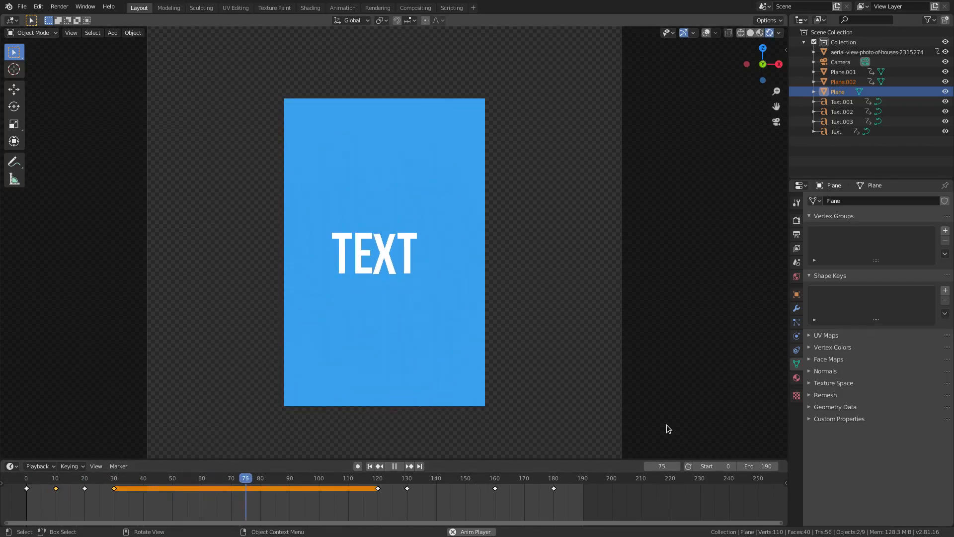